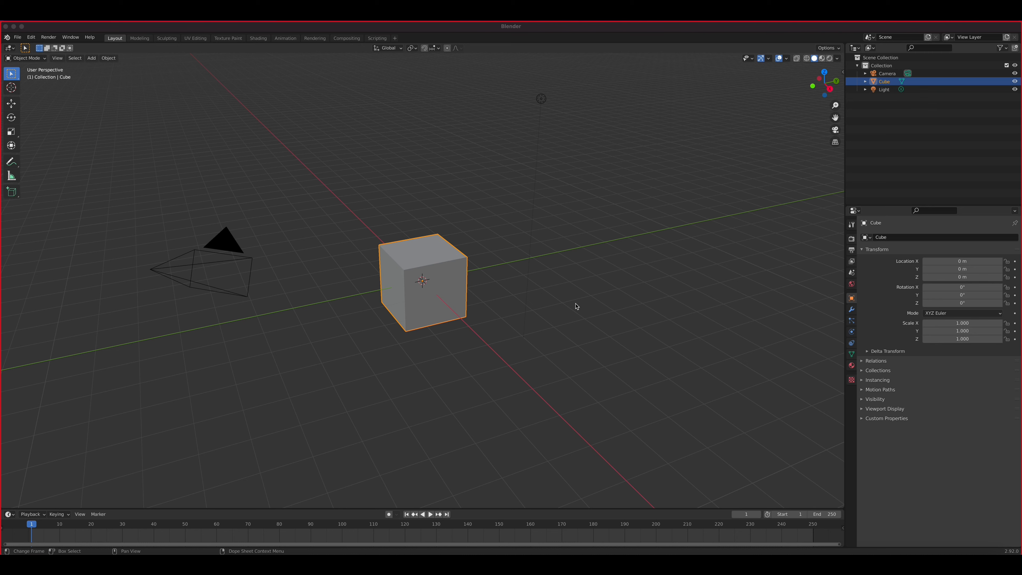
Delete the default cube from the scene
middle_click_drag(489, 301, 467, 350)
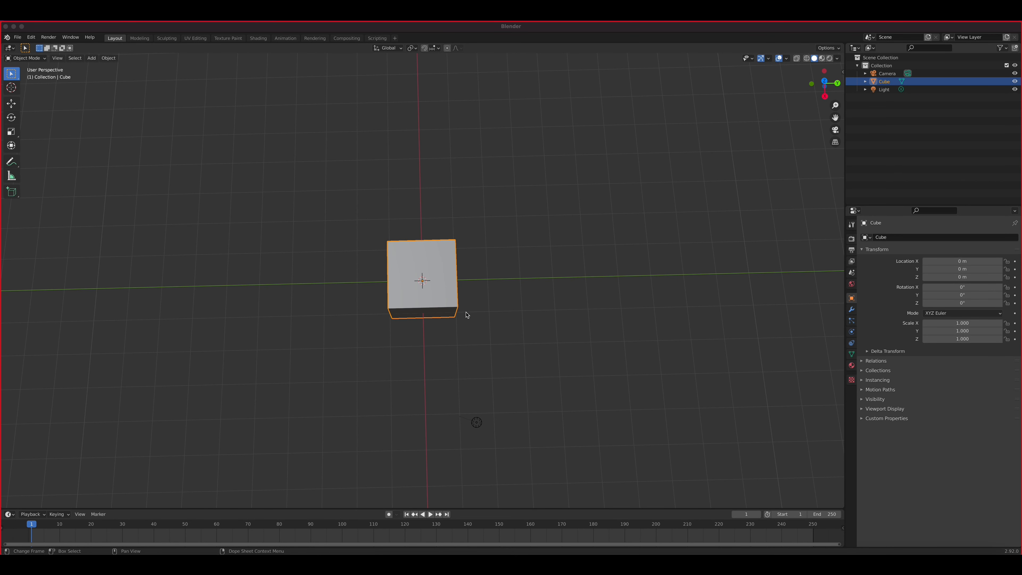
left_click(438, 294)
key("Delete")
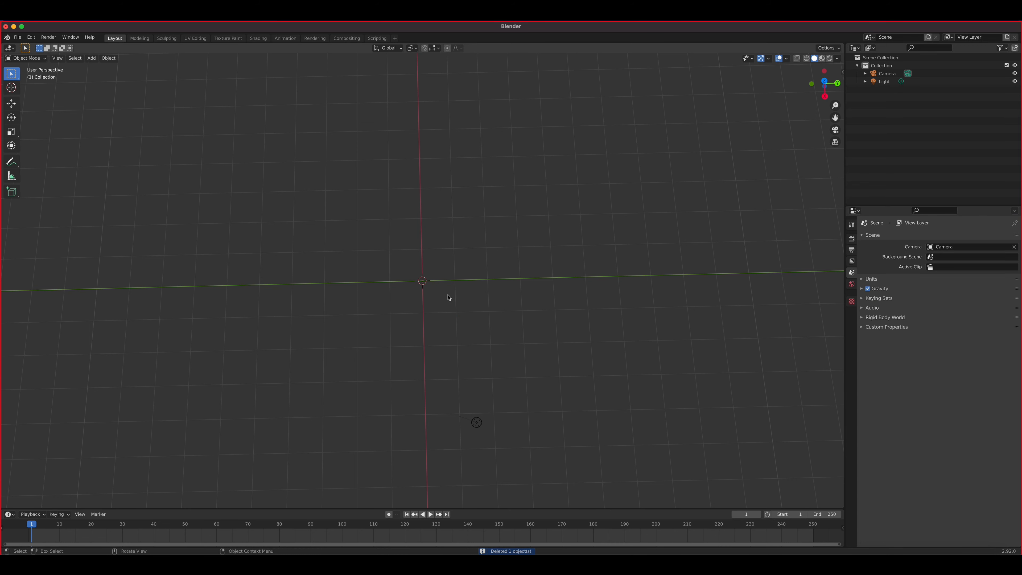
Add a UV sphere at the world origin
middle_click_drag(401, 98, 436, 204)
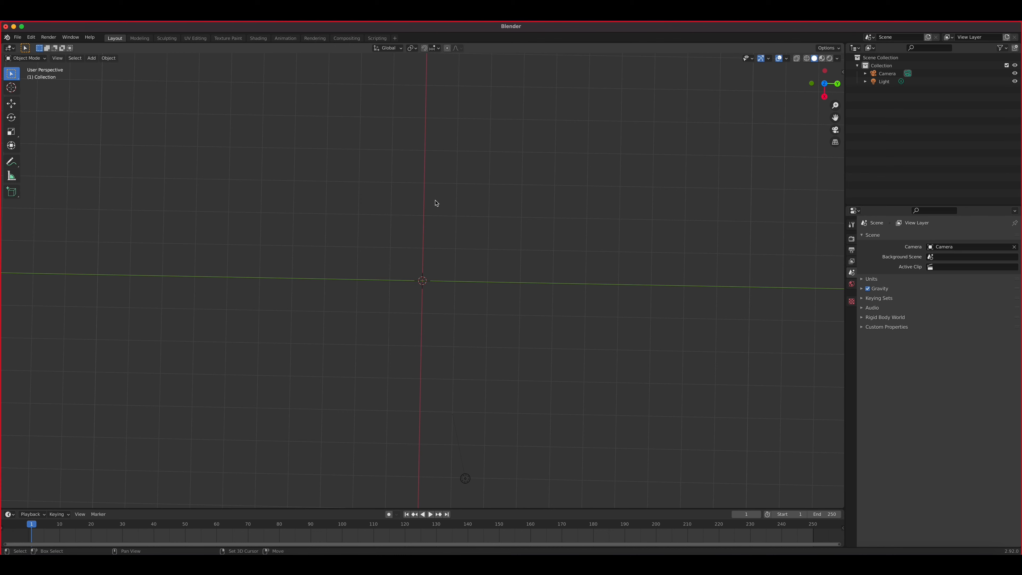
key("shift+a")
mouse_move(427, 225)
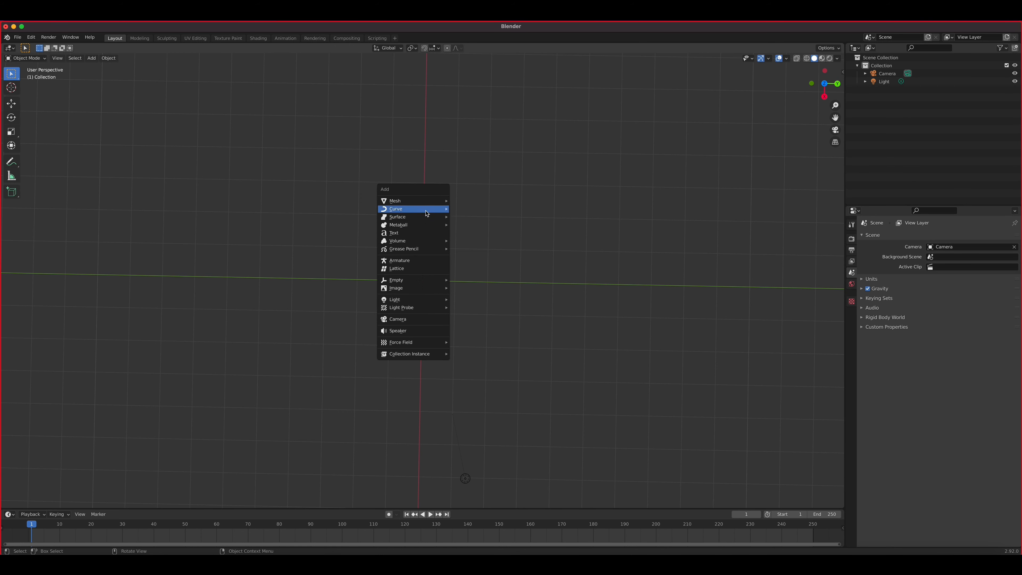
mouse_move(428, 201)
left_click(483, 225)
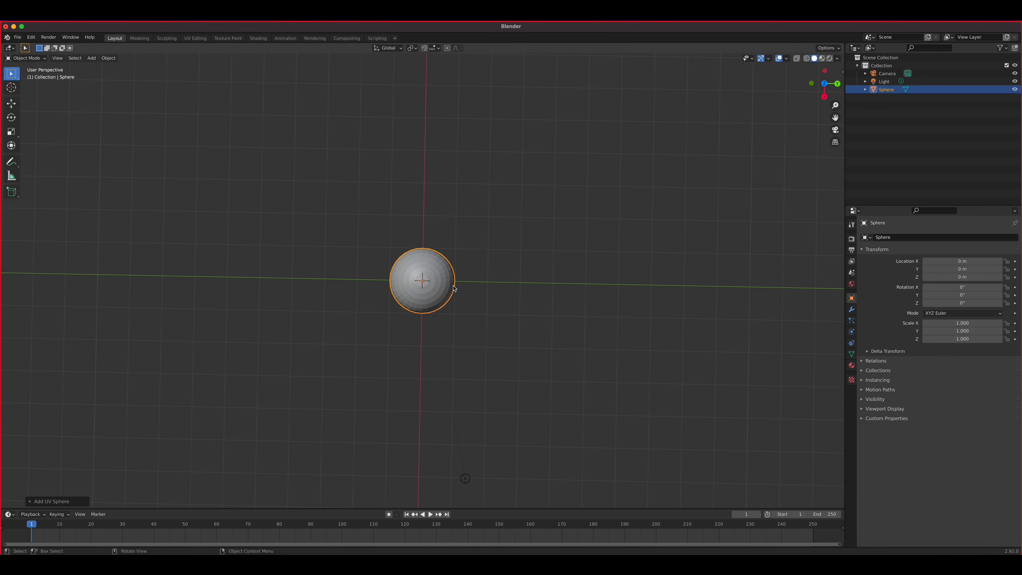
From the top view, move the sphere's whole mesh along negative Y in Edit Mode by about two sphere diameters, then return to Object Mode
key("KP_7")
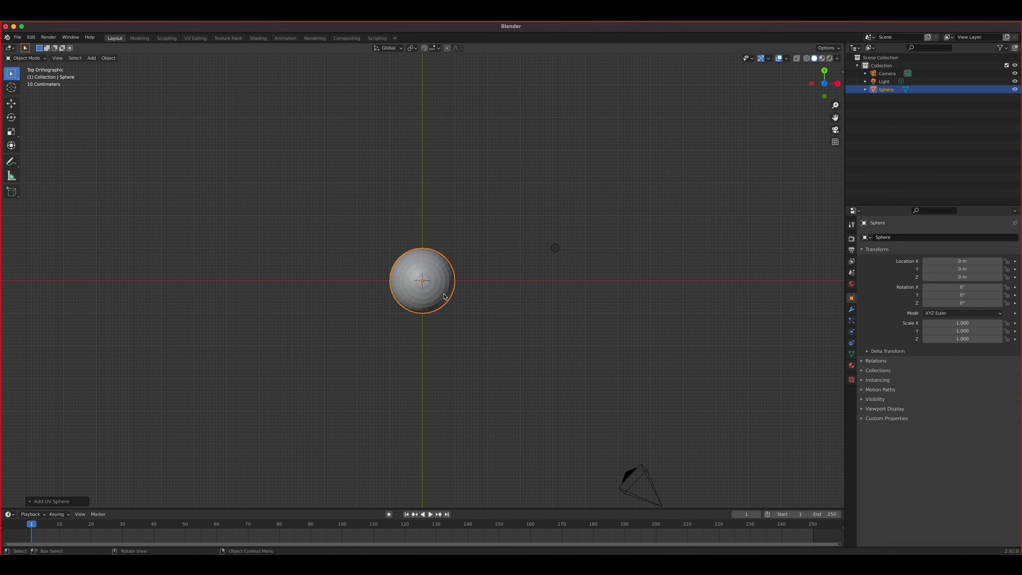
key("Tab")
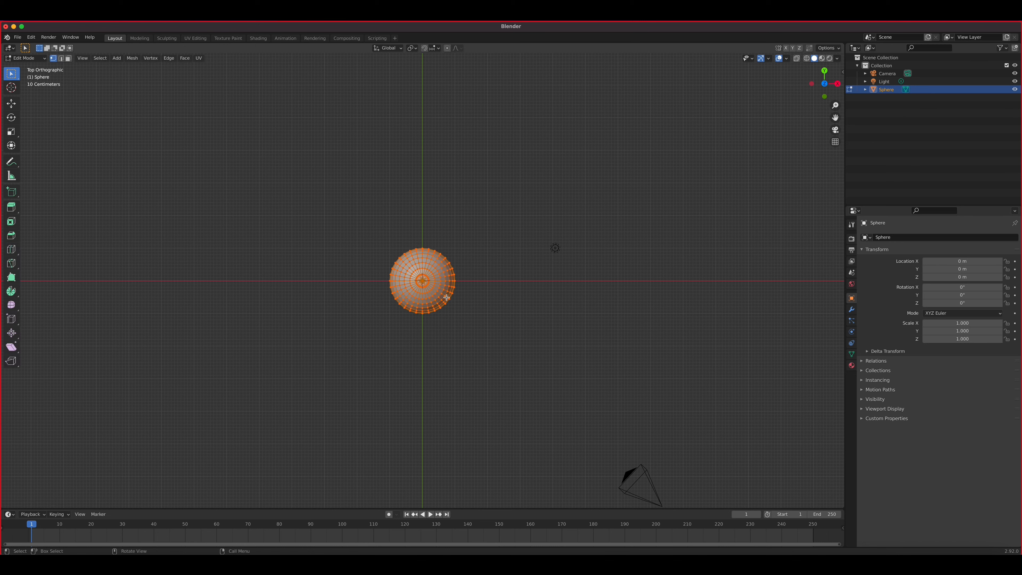
left_click(11, 103)
left_click_drag(422, 247, 430, 378)
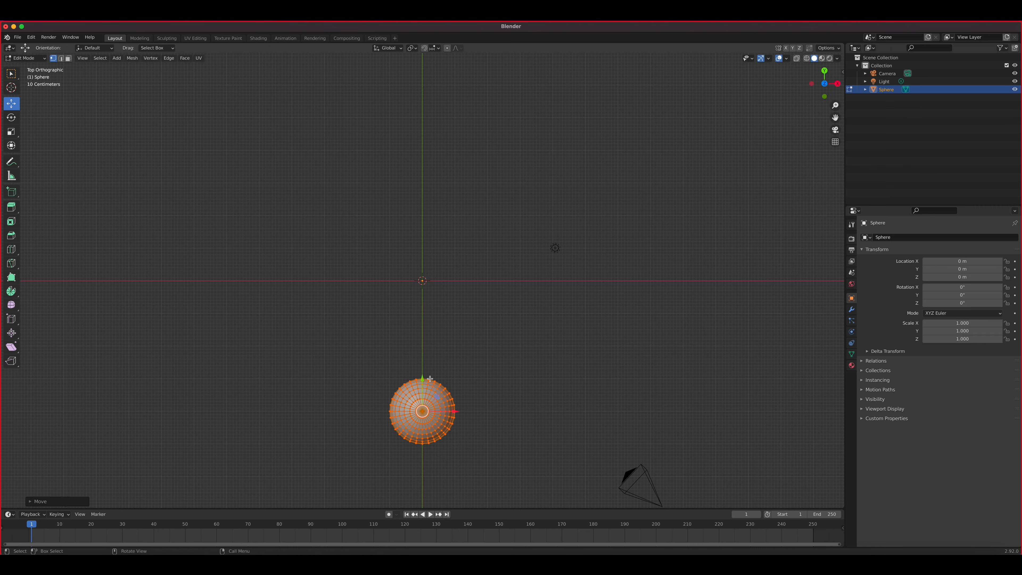
key("Tab")
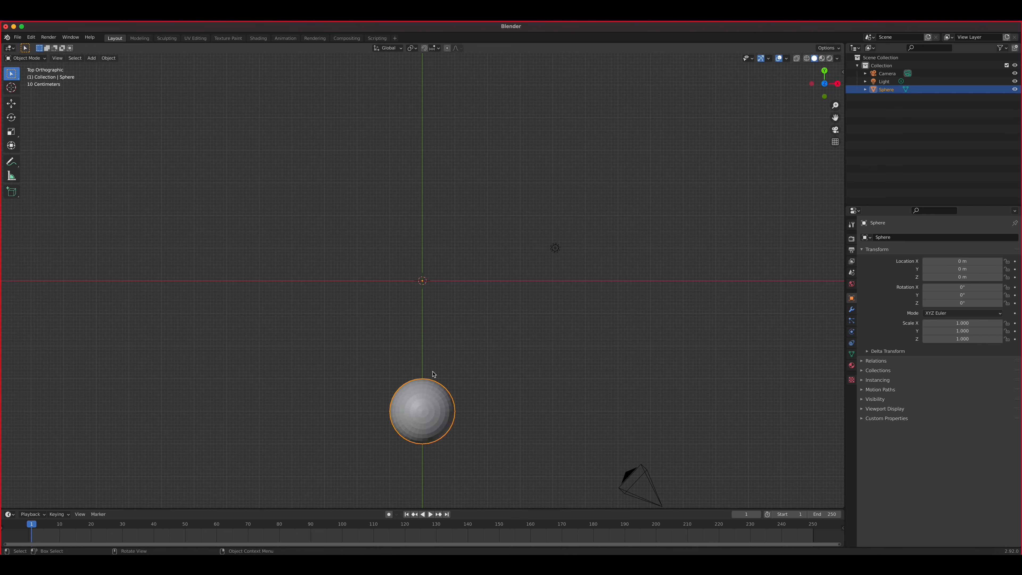
Turn on the Screencast Keys display for the viewport
key("n")
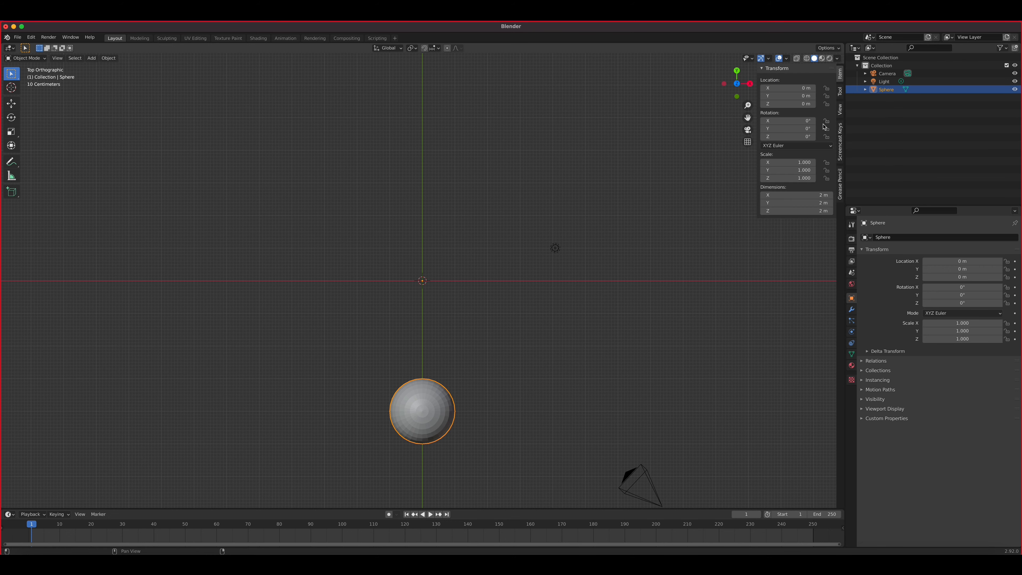
left_click(840, 141)
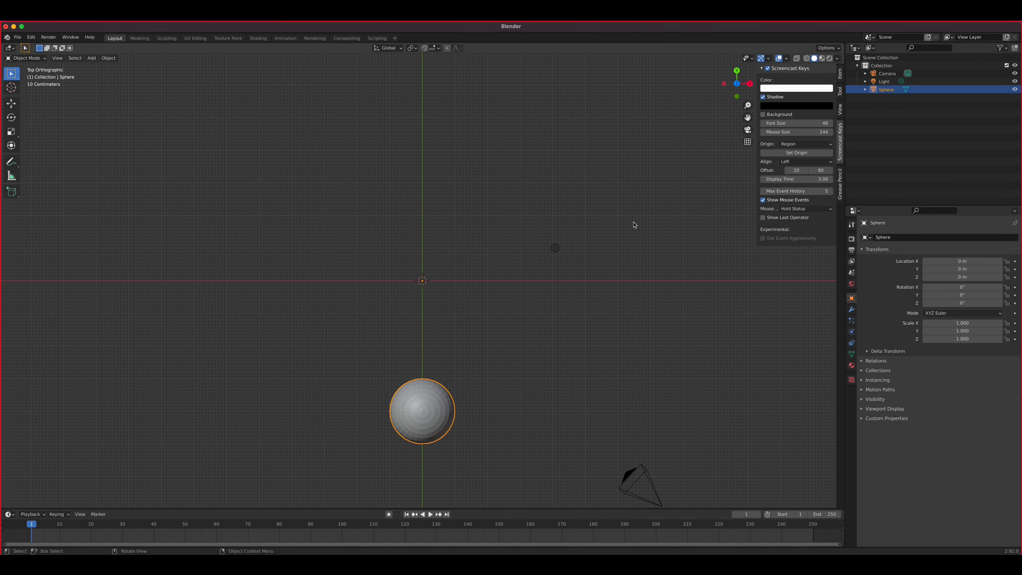
key("n")
Try rotating the offset sphere around its origin point and cancel the rotation
key("r")
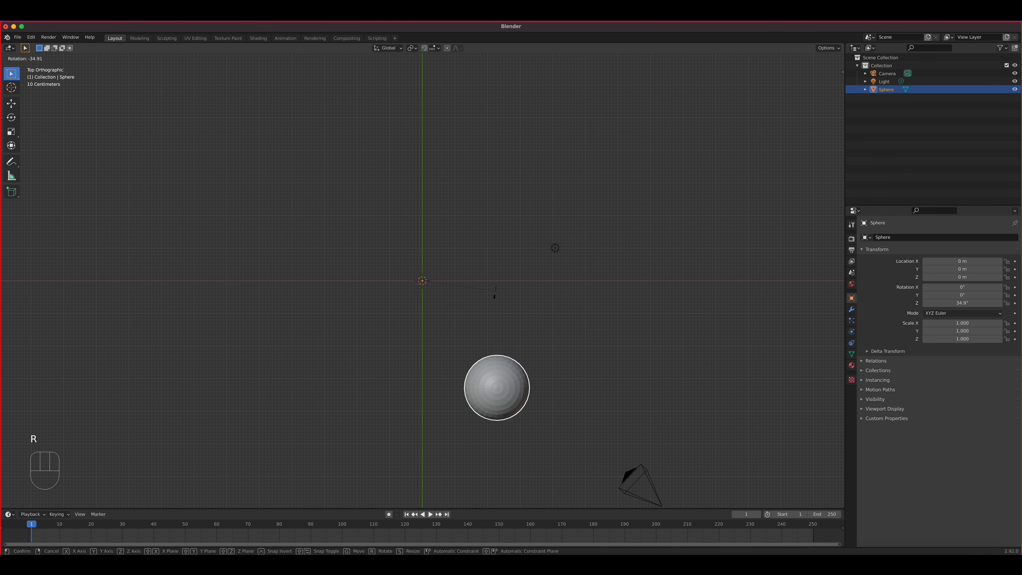
right_click(421, 321)
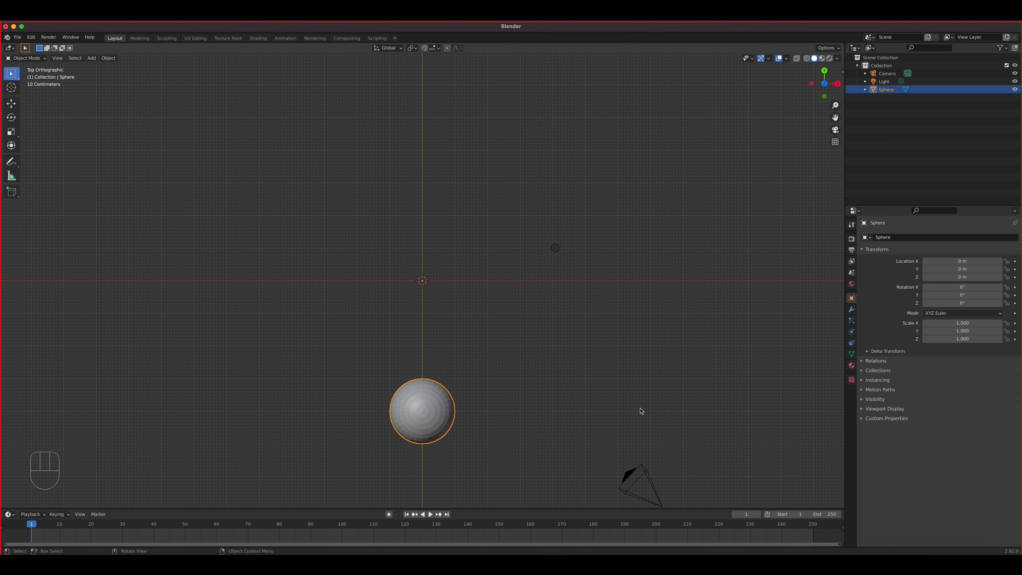
Set the animation's end frame to 12 and fit frames 1 to 12 across an enlarged timeline
left_click_drag(832, 514, 832, 514)
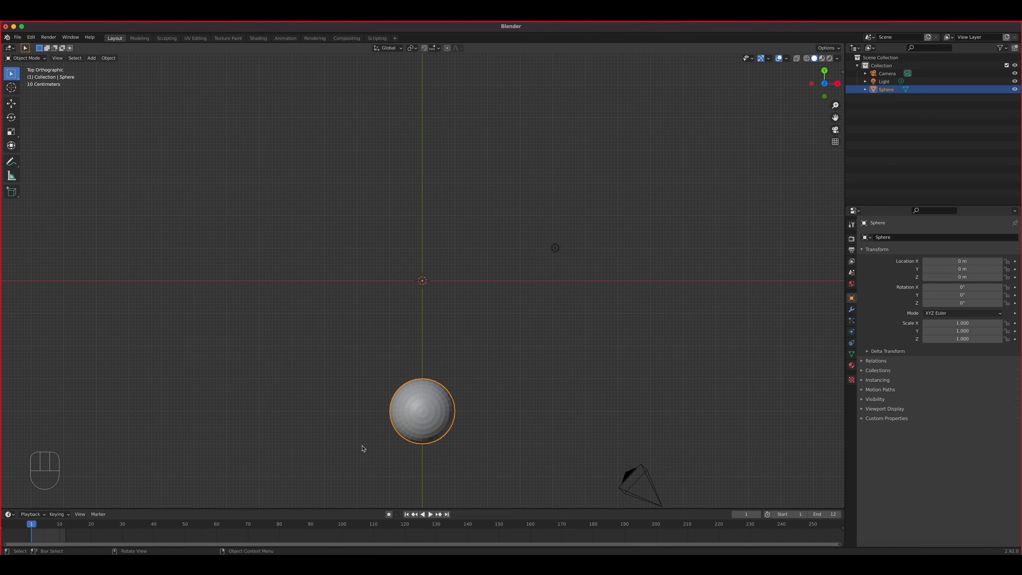
middle_click_drag(174, 532, 432, 532)
scroll(432, 532, "up", 3)
scroll(432, 533, "up", 8)
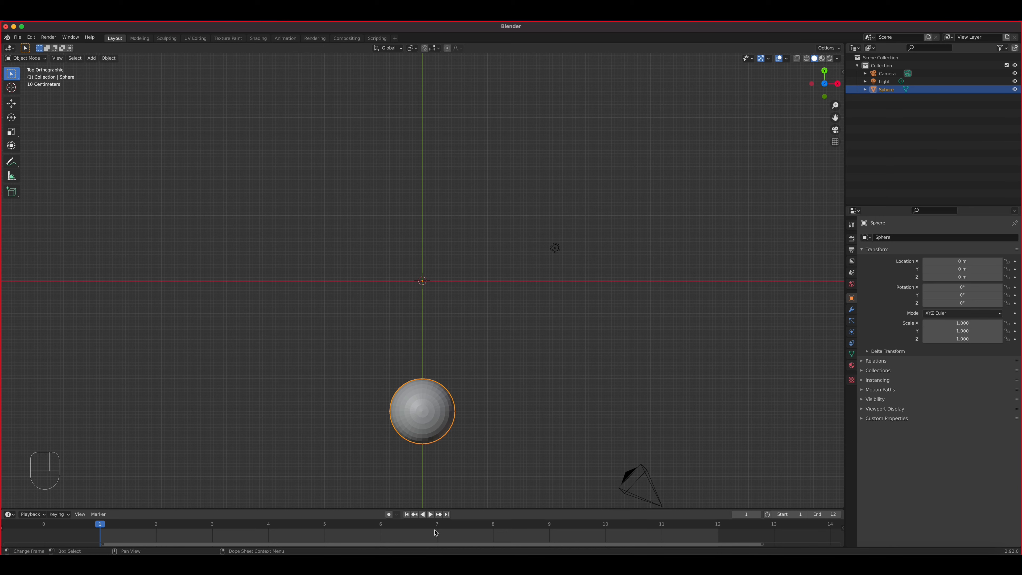
scroll(435, 532, "up", 2)
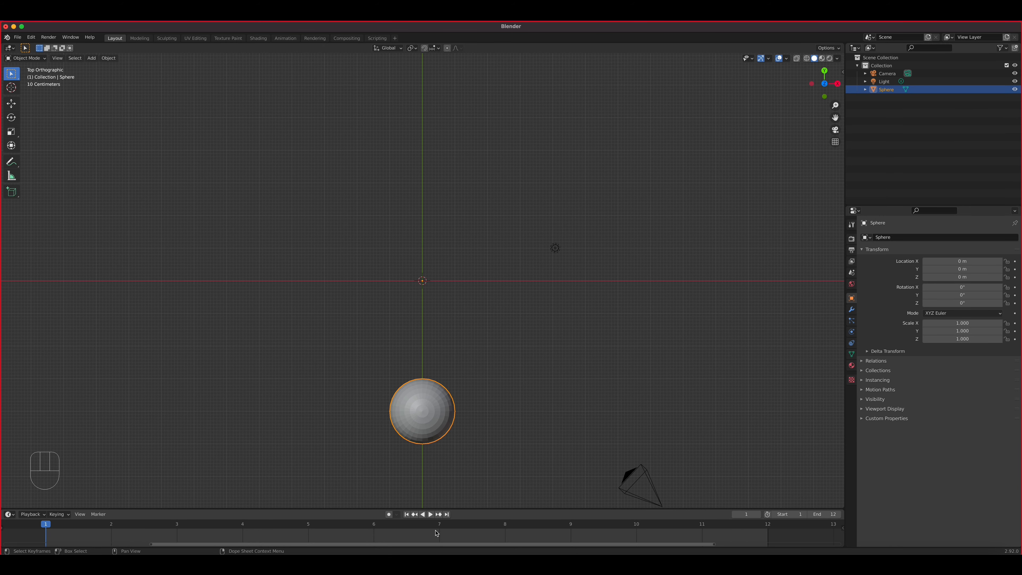
left_click_drag(483, 508, 466, 482)
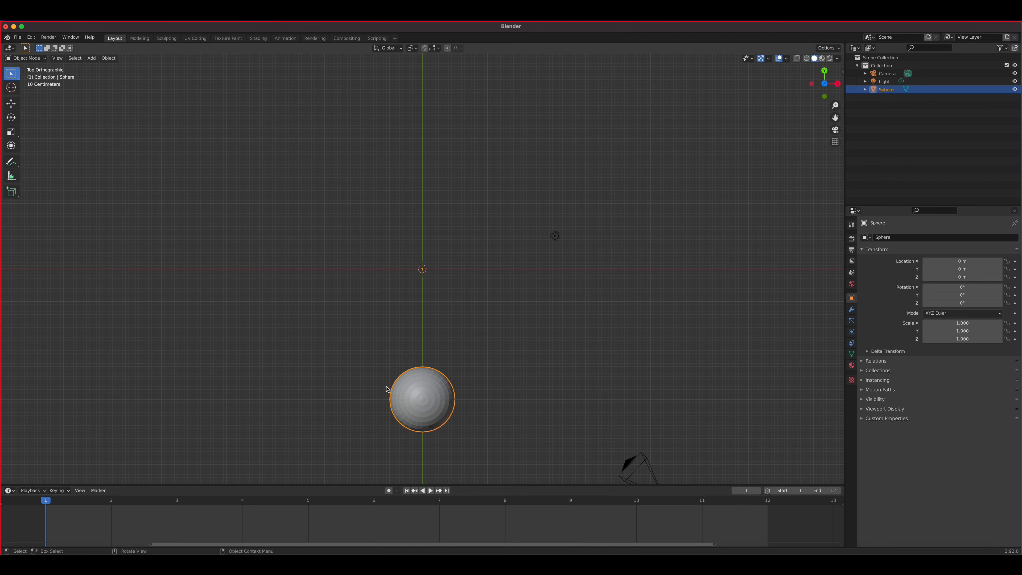
Keyframe the sphere's rotation at frame 1, and again at frame 12 with the sphere rotated 360° about Z
key("i")
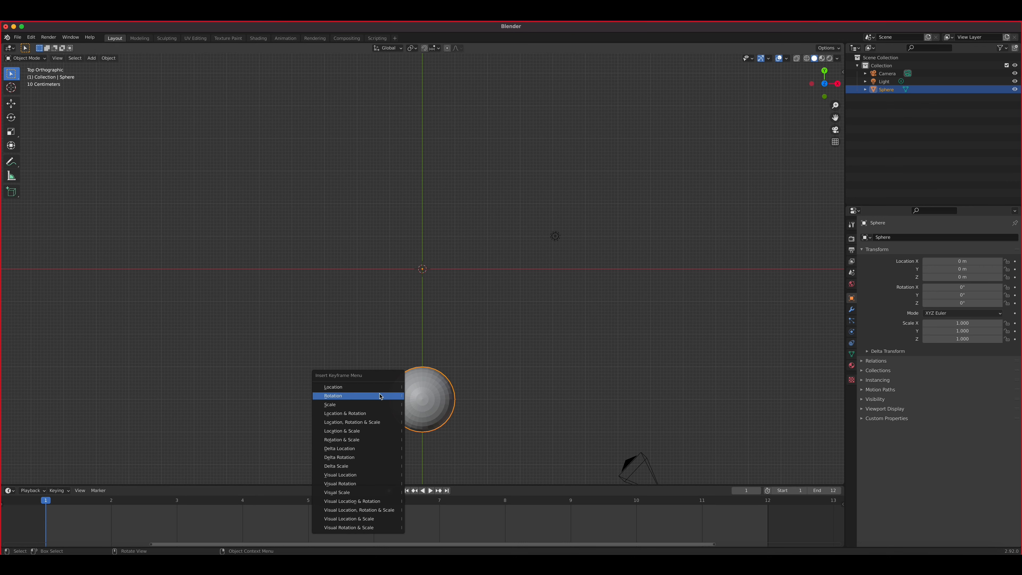
left_click(380, 396)
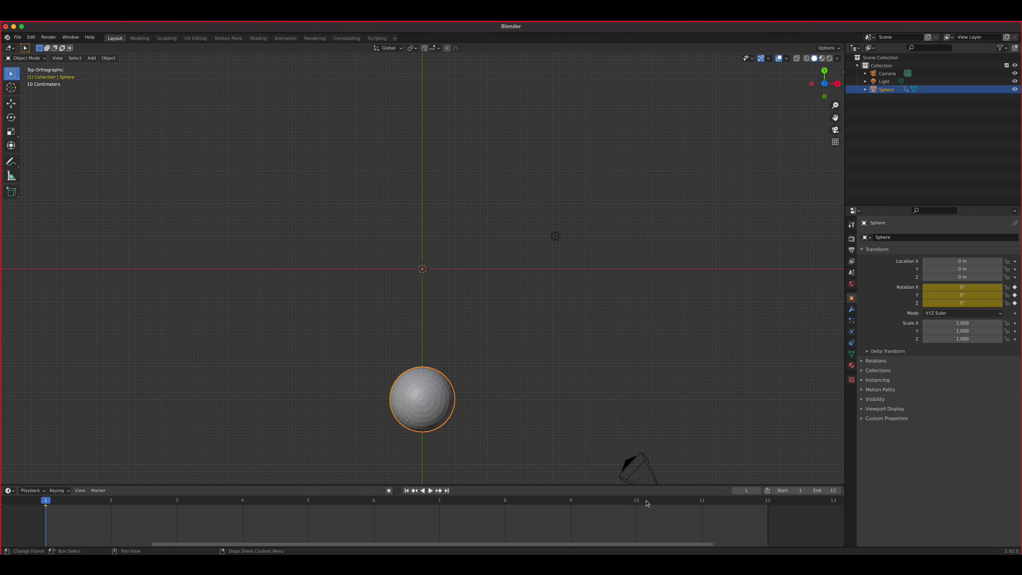
left_click_drag(713, 509, 752, 509)
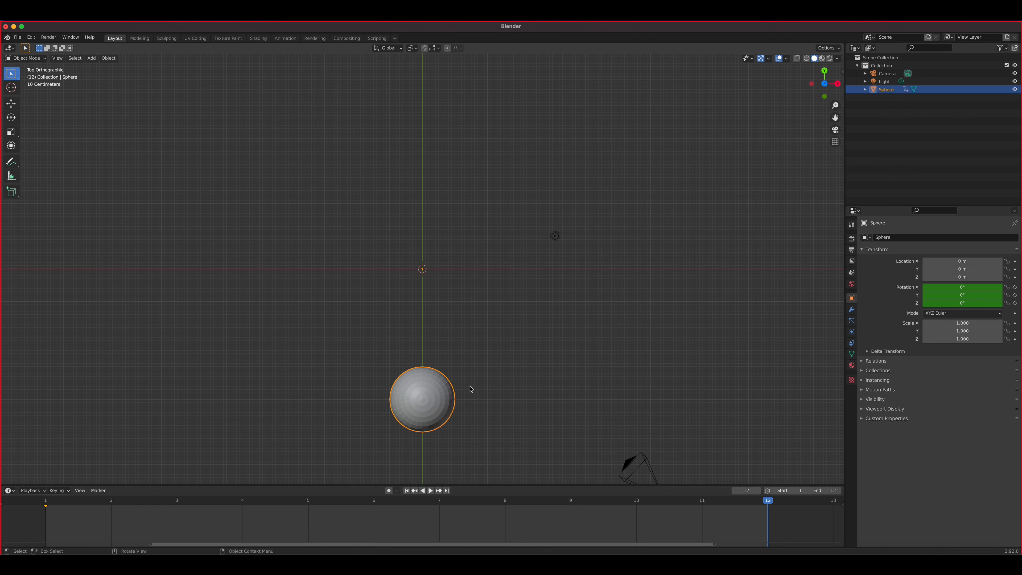
key("r")
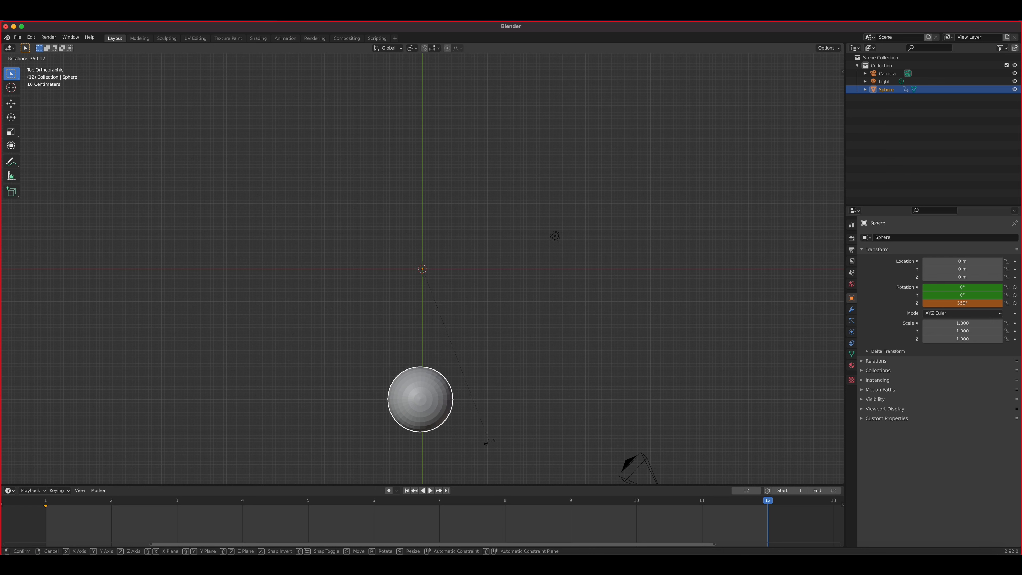
left_click(492, 442)
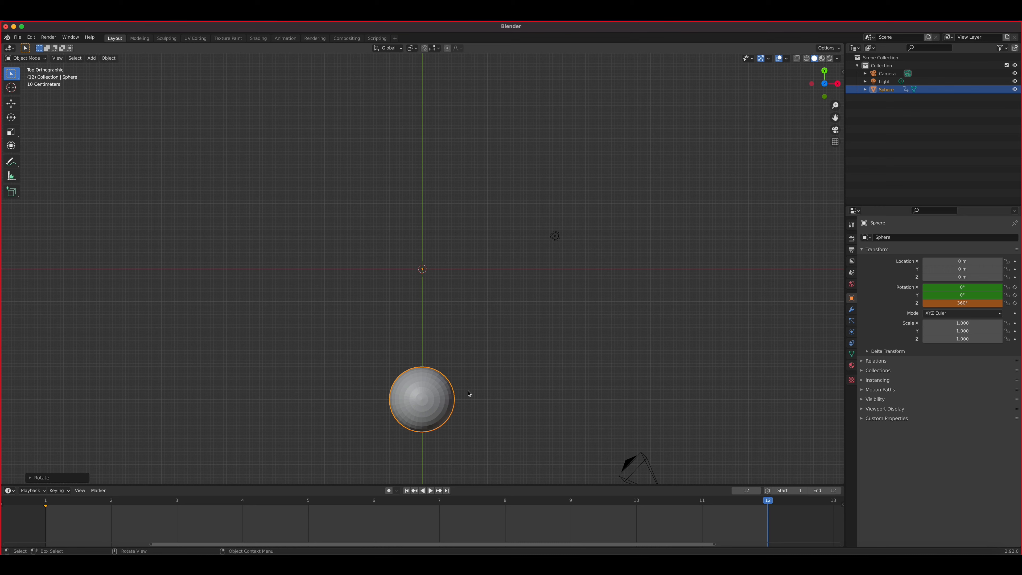
key("i")
left_click(464, 380)
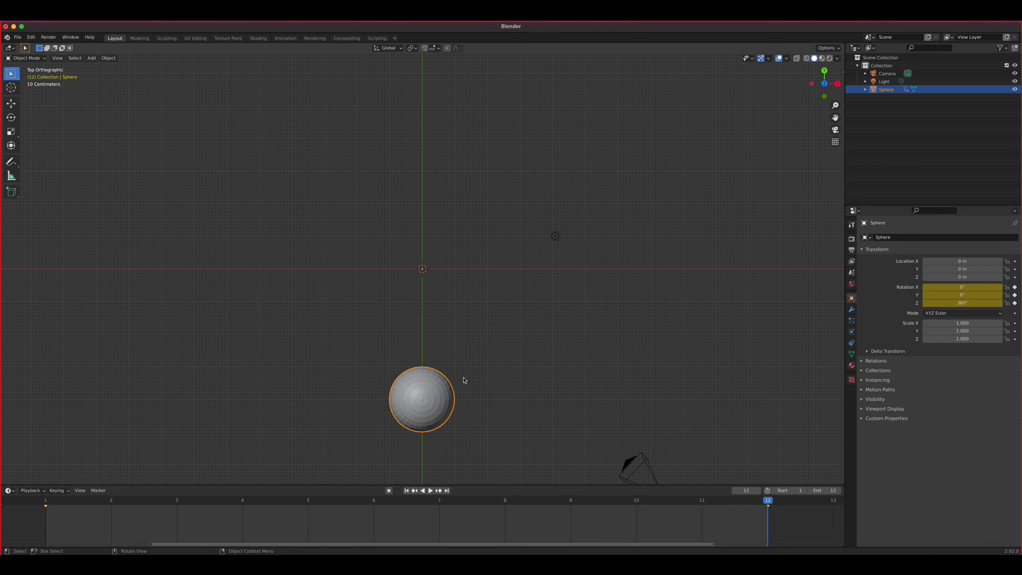
Play the animation and scrub through the frames up to frame 12 to check the sphere's orbit and speed
key("space")
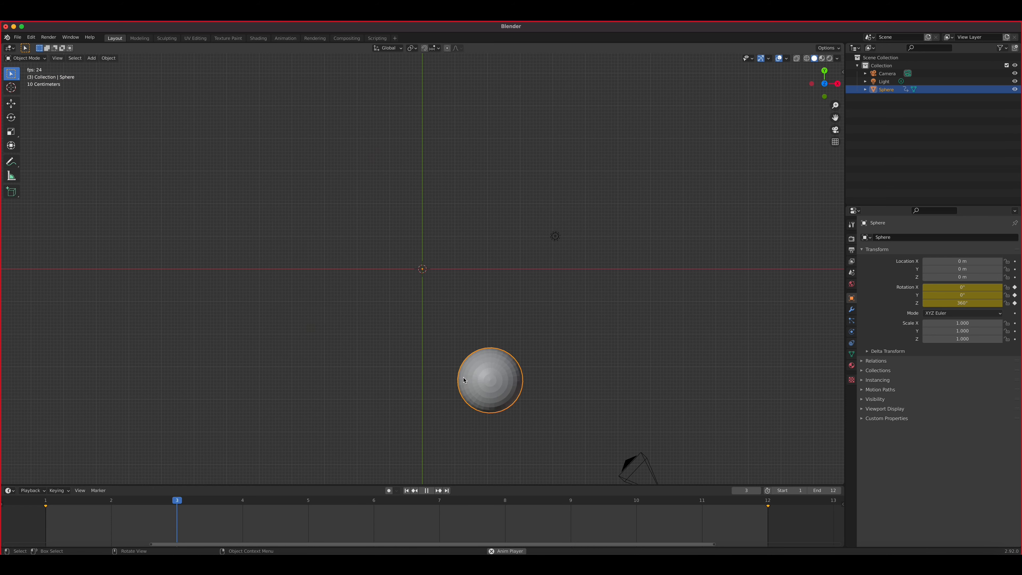
key("space")
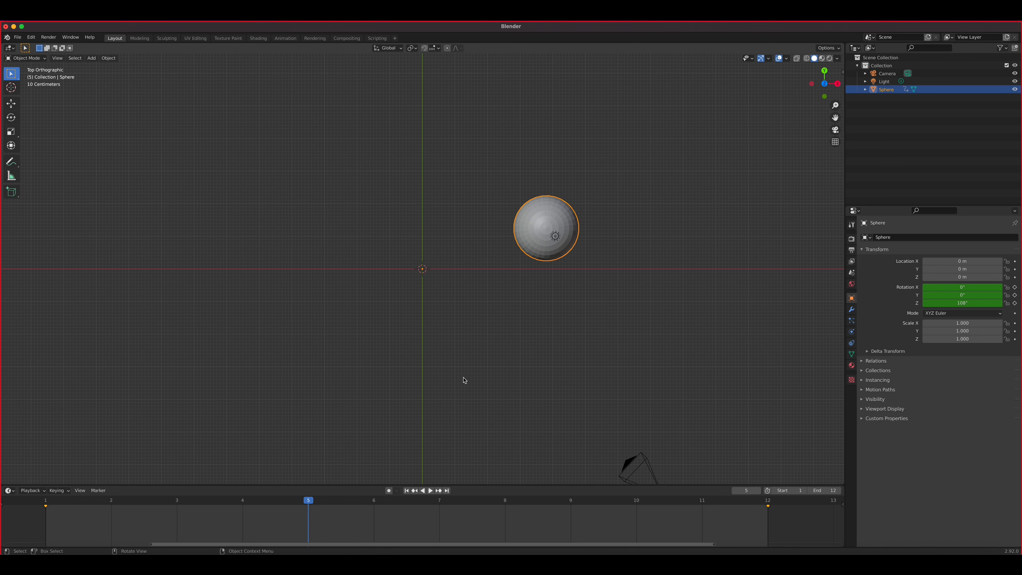
key("space")
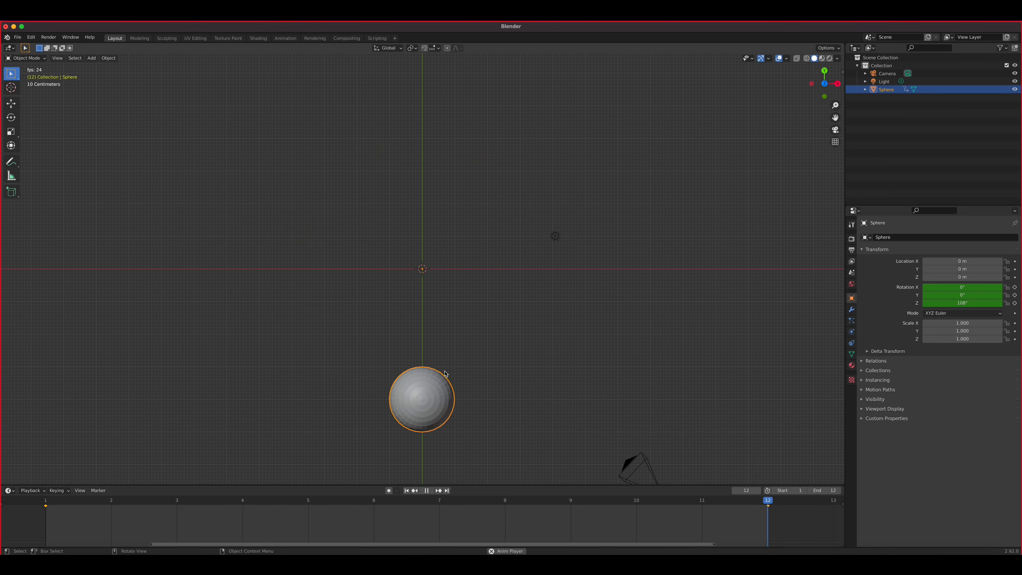
key("space")
left_click(228, 503)
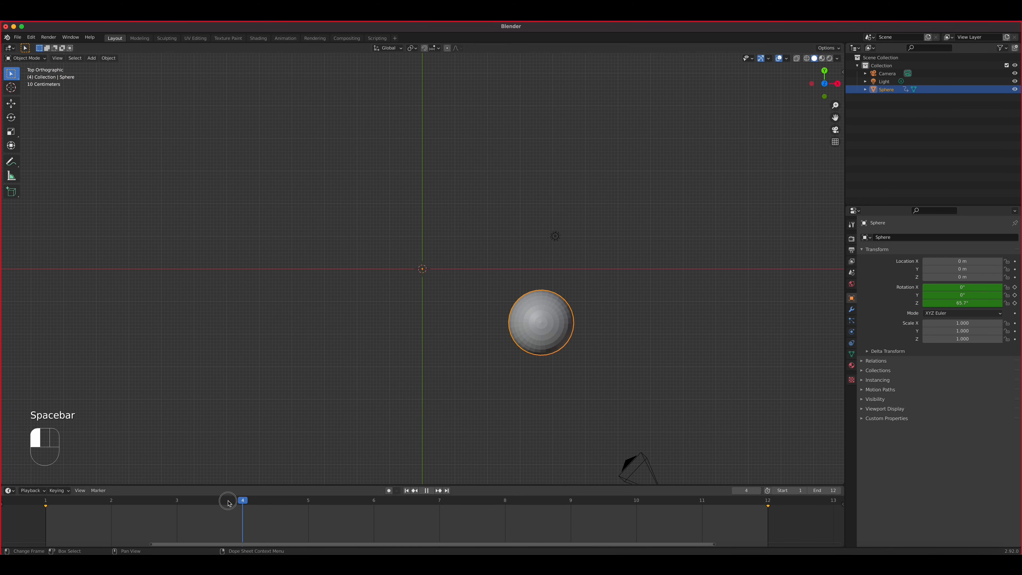
left_click_drag(228, 503, 744, 515)
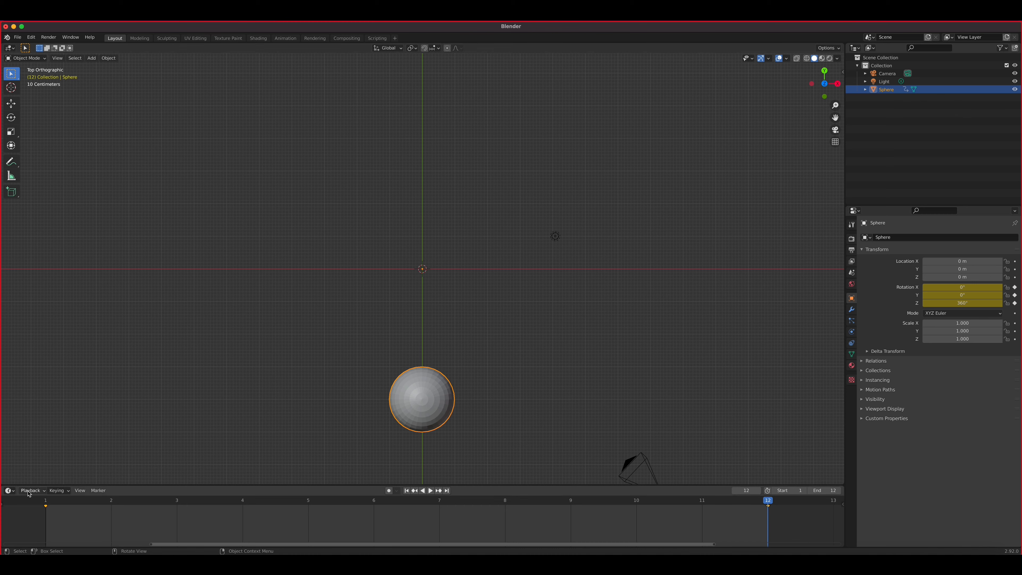
Change the timeline area to the Graph Editor, enlarge it and frame all the sphere's rotation curves
left_click(10, 490)
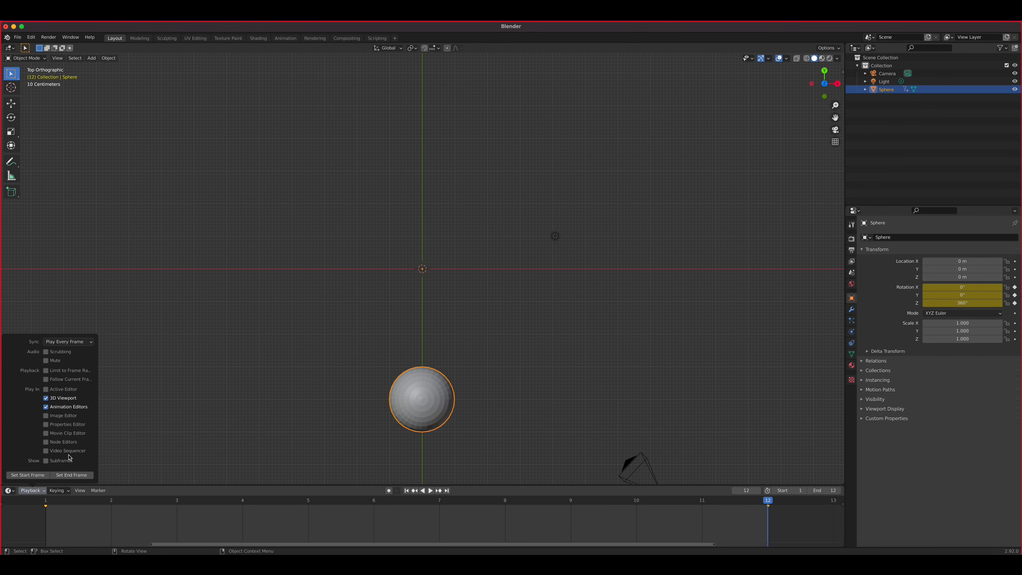
left_click(10, 490)
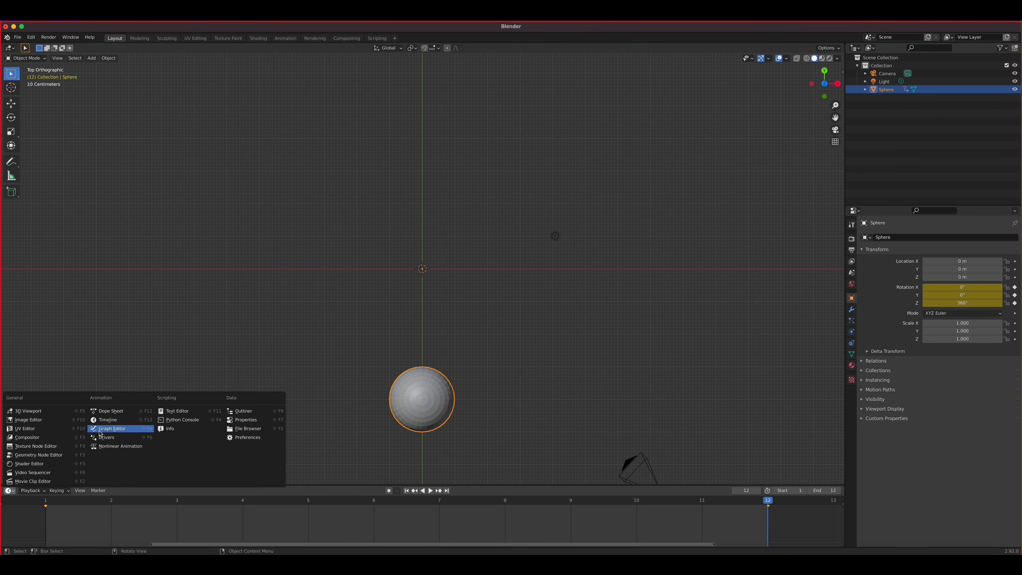
left_click(107, 433)
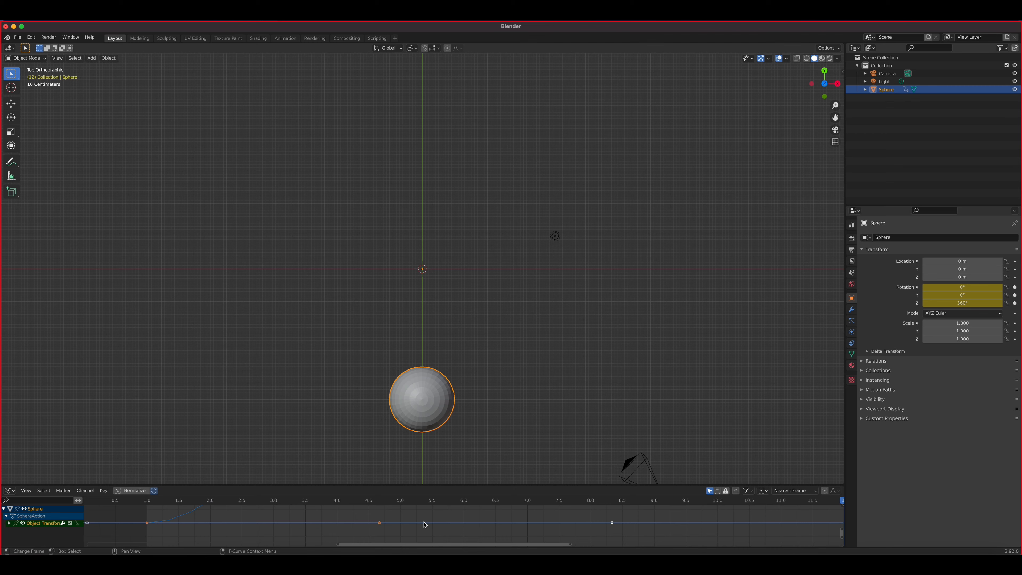
key("a")
key("KP_Decimal")
left_click_drag(540, 484, 535, 262)
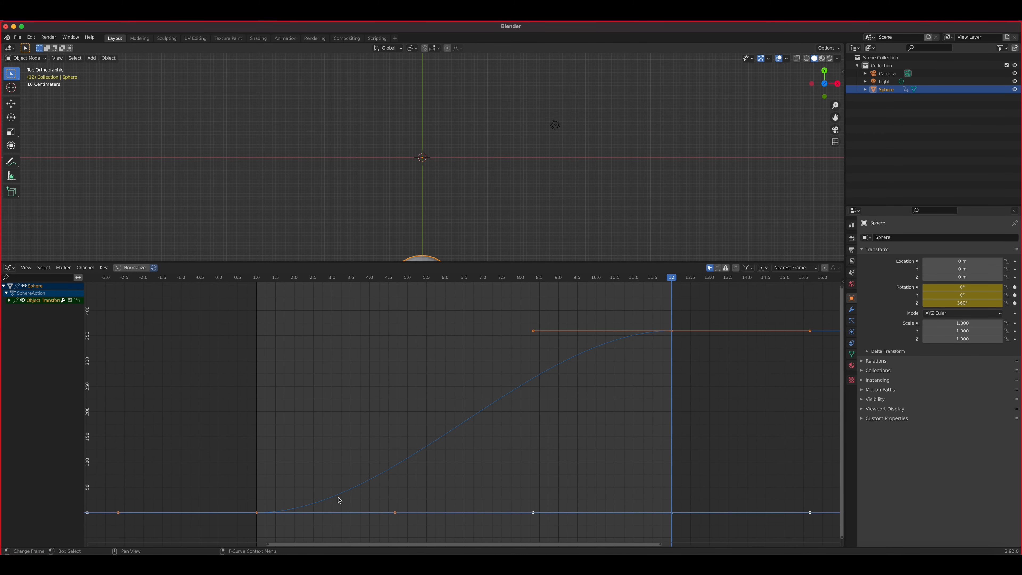
Set the handle type of all the sphere's rotation keyframes to Vector
left_click_drag(200, 299, 738, 540)
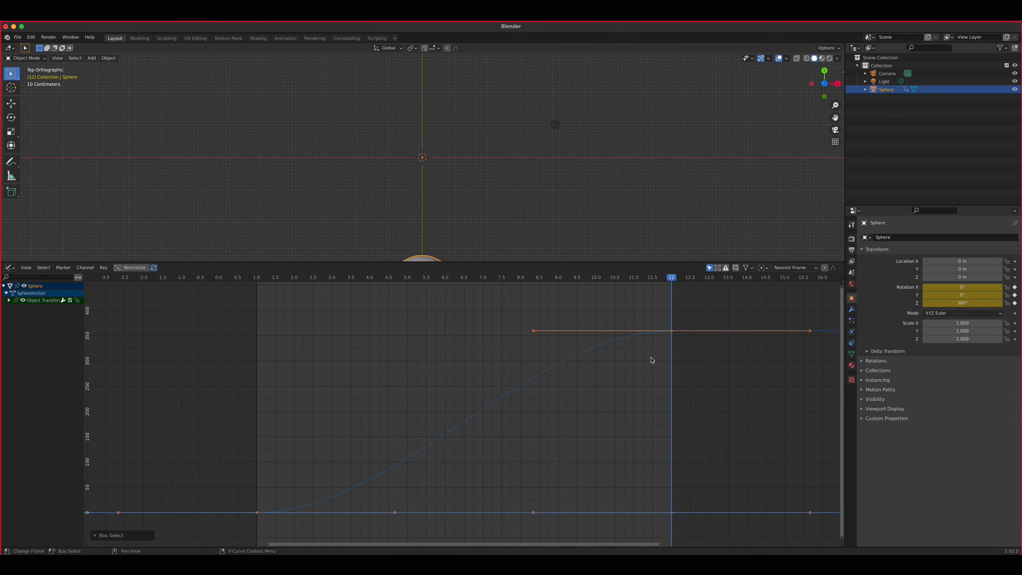
key("v")
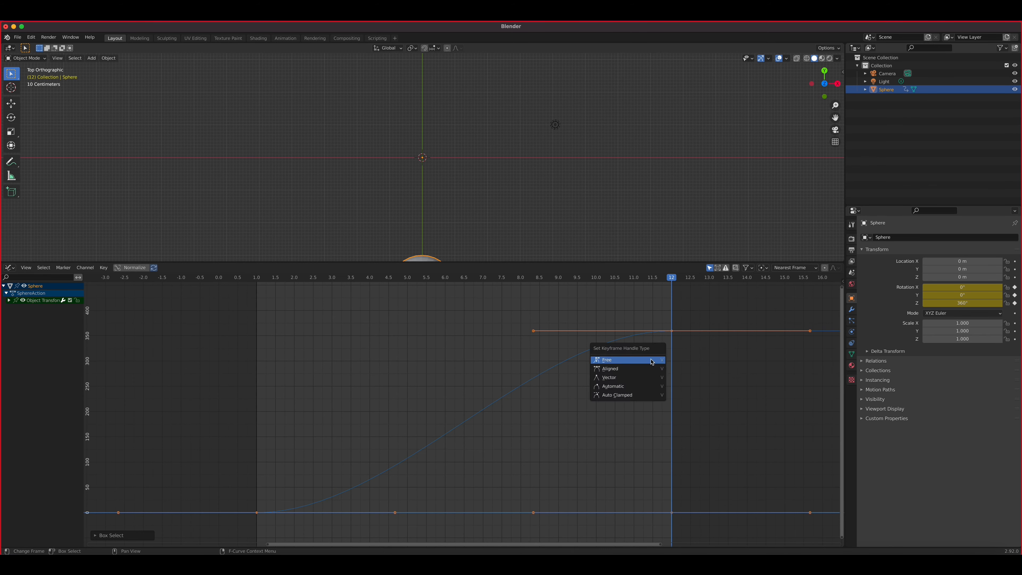
left_click(641, 377)
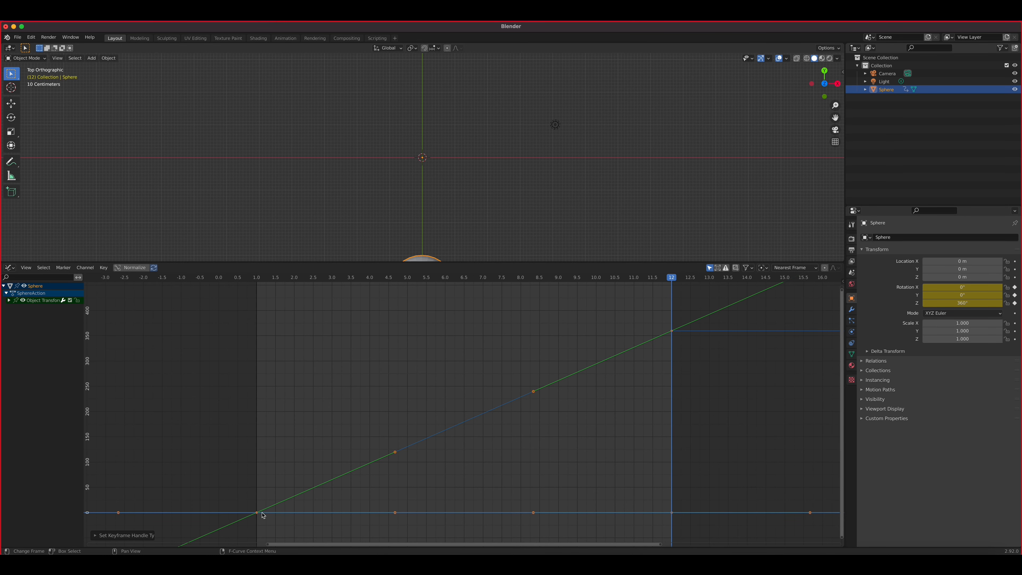
Shrink the Graph Editor to enlarge the 3D viewport, and play the animation to check the sphere's speed
left_click_drag(479, 262, 484, 430)
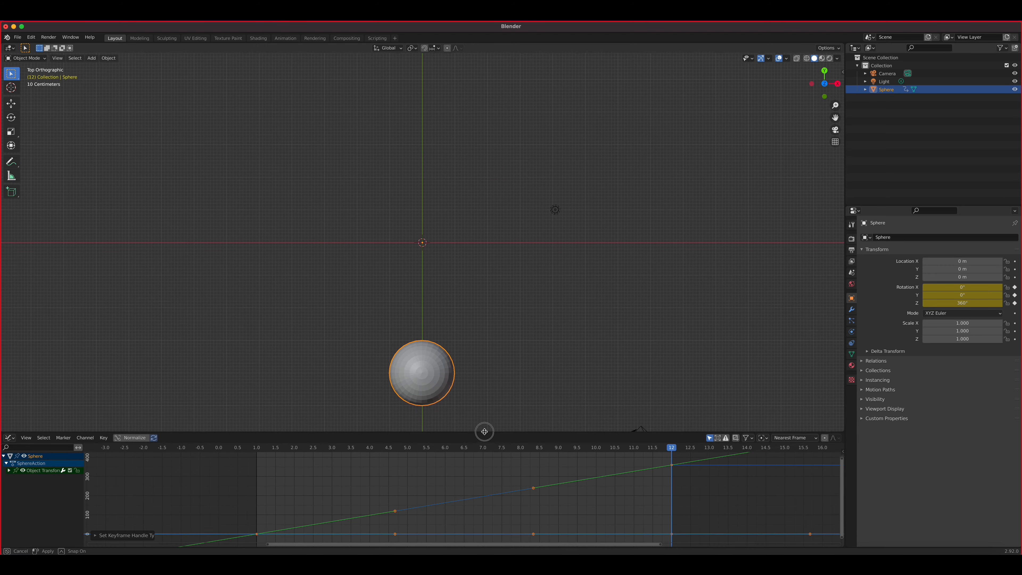
key("space")
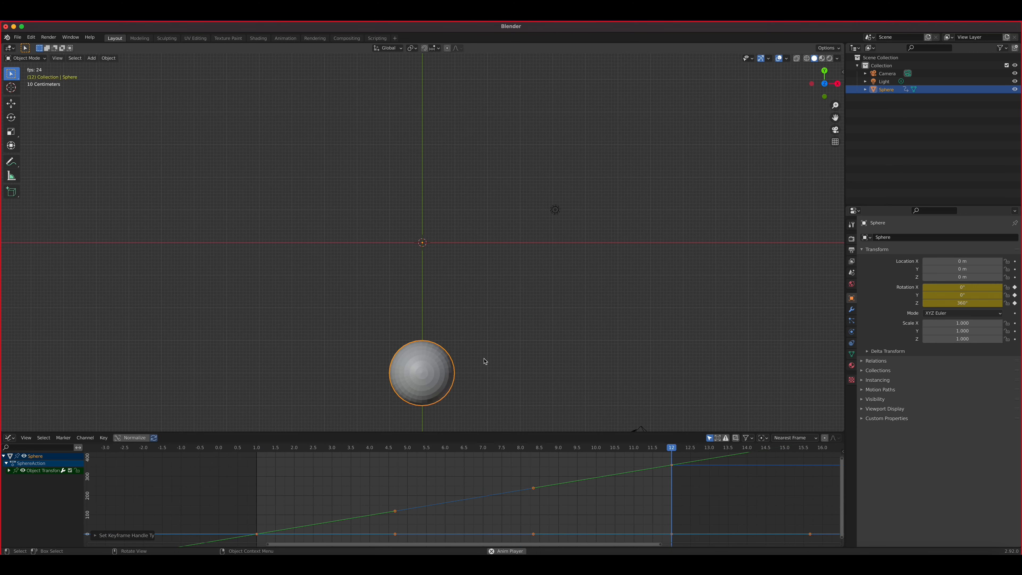
key("space")
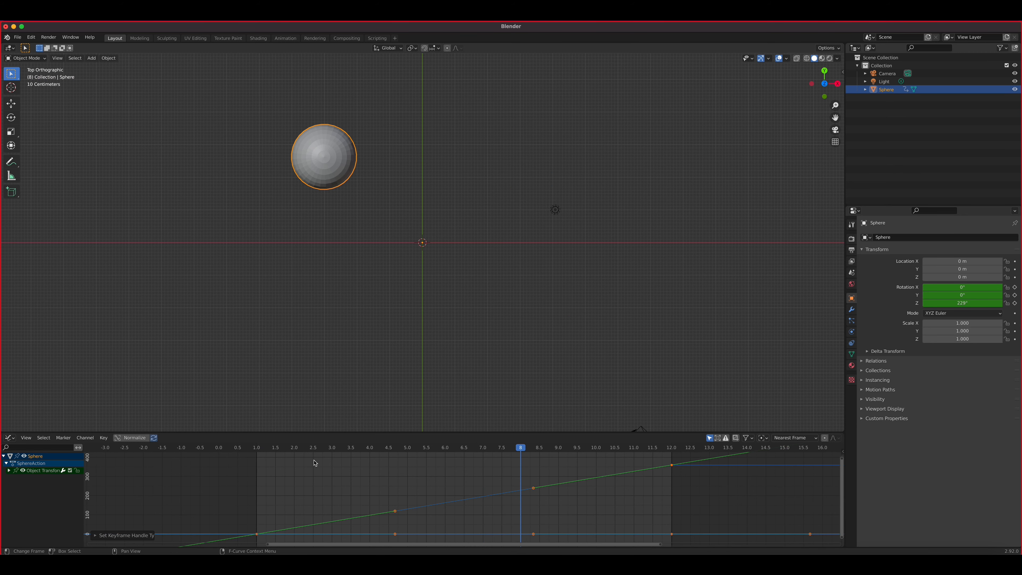
Change the Graph Editor area to the Dope Sheet and return to frame 1
left_click(10, 438)
left_click(97, 461)
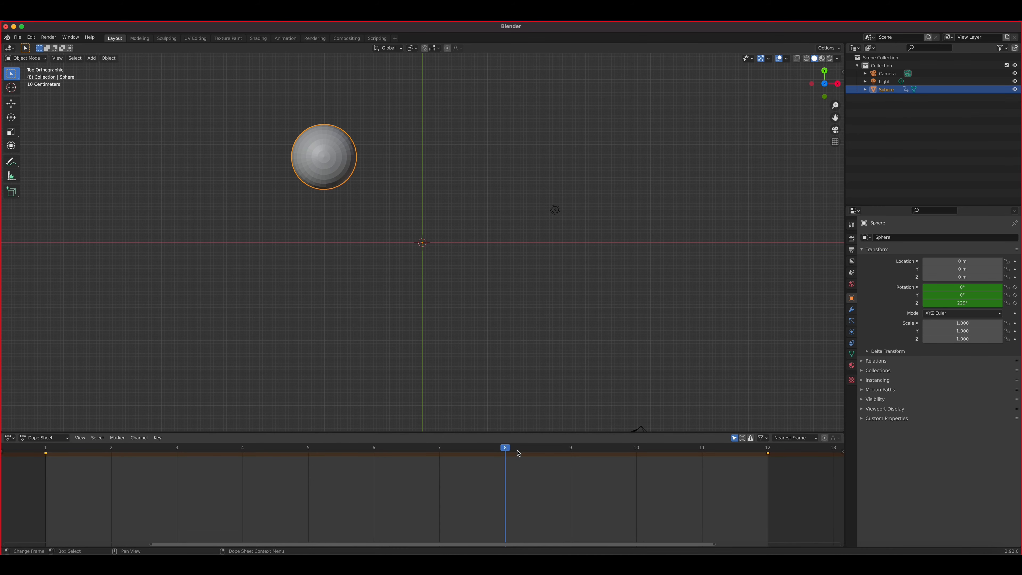
left_click_drag(508, 447, 61, 472)
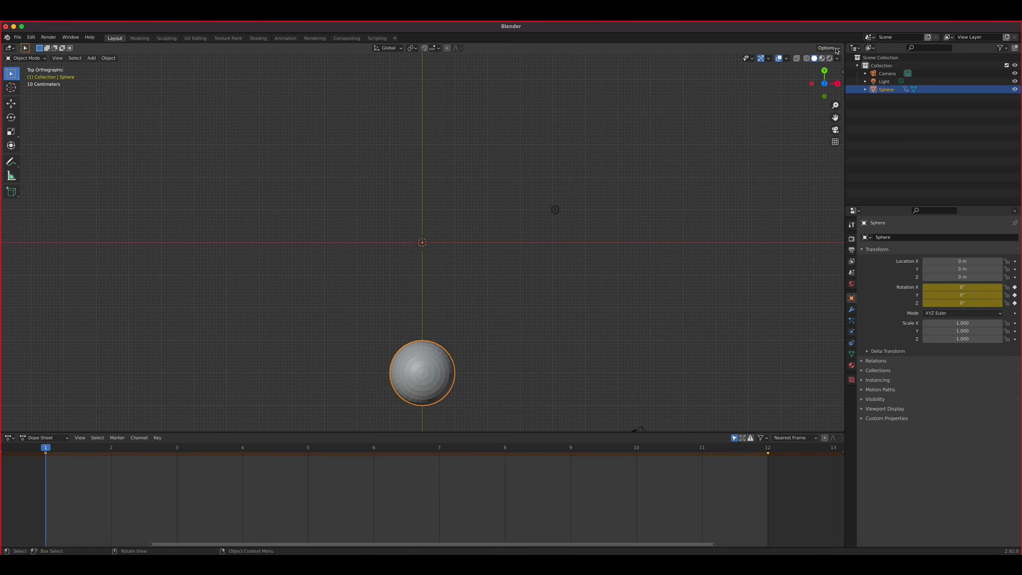
Split the 3D viewport vertically down the middle and show the camera view in one of the halves
right_click(844, 165)
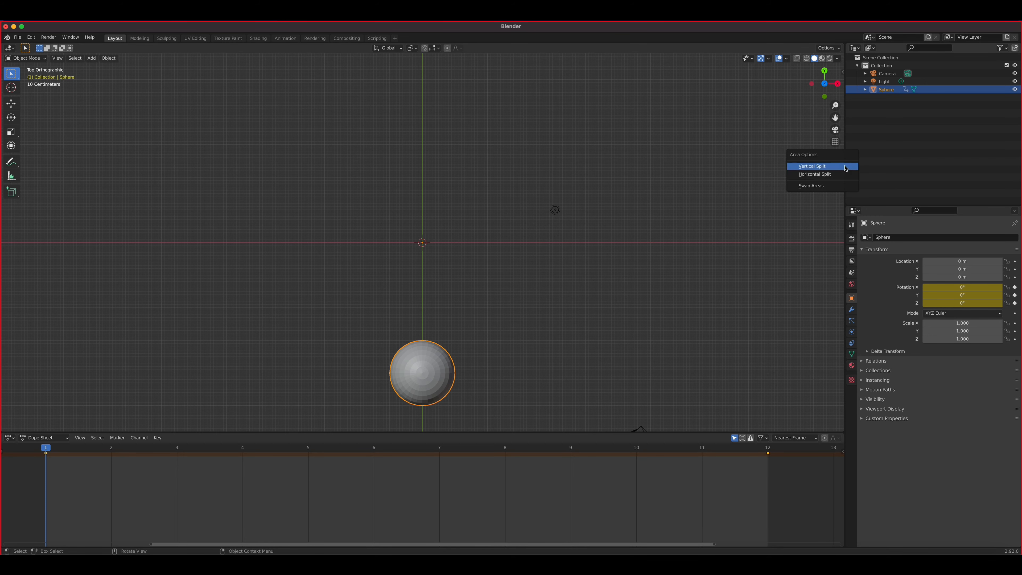
left_click(845, 168)
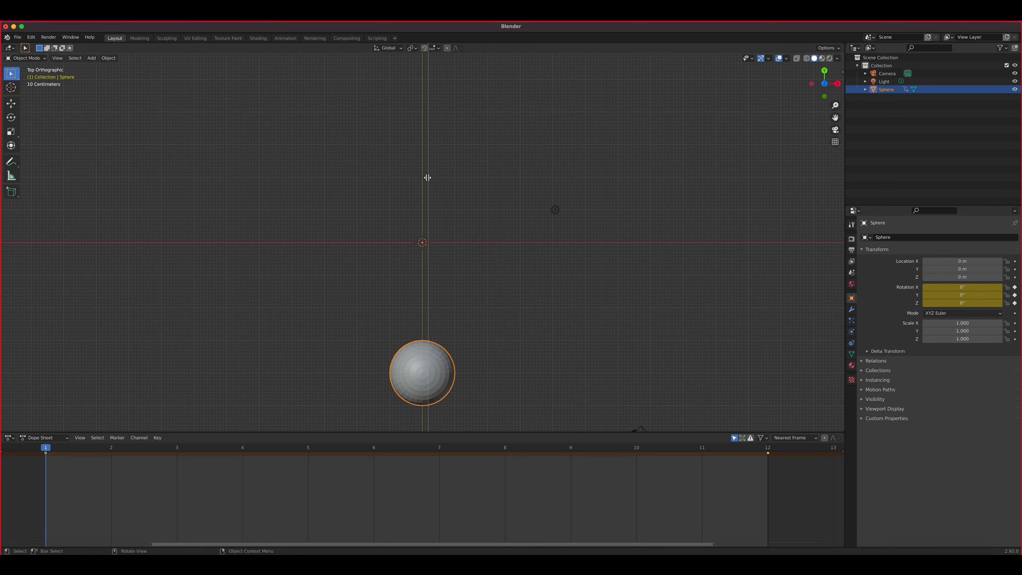
left_click(428, 178)
scroll(257, 265, "up", 4)
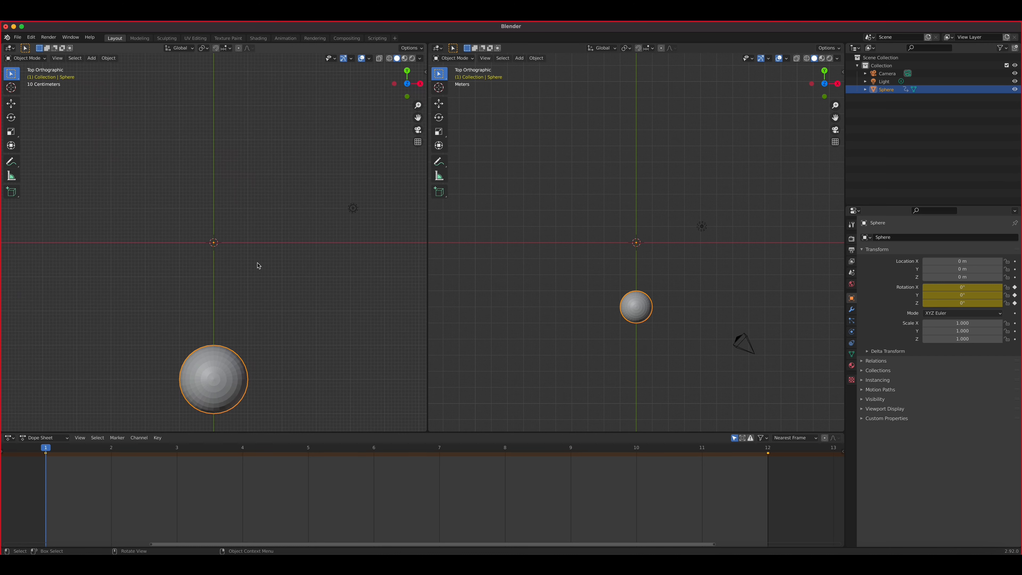
key("KP_1")
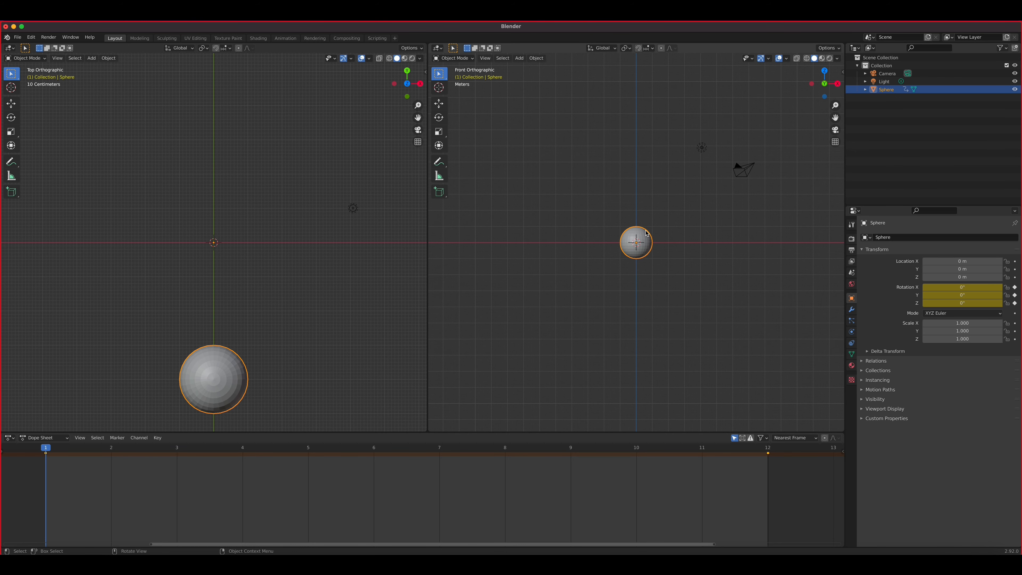
key("KP_0")
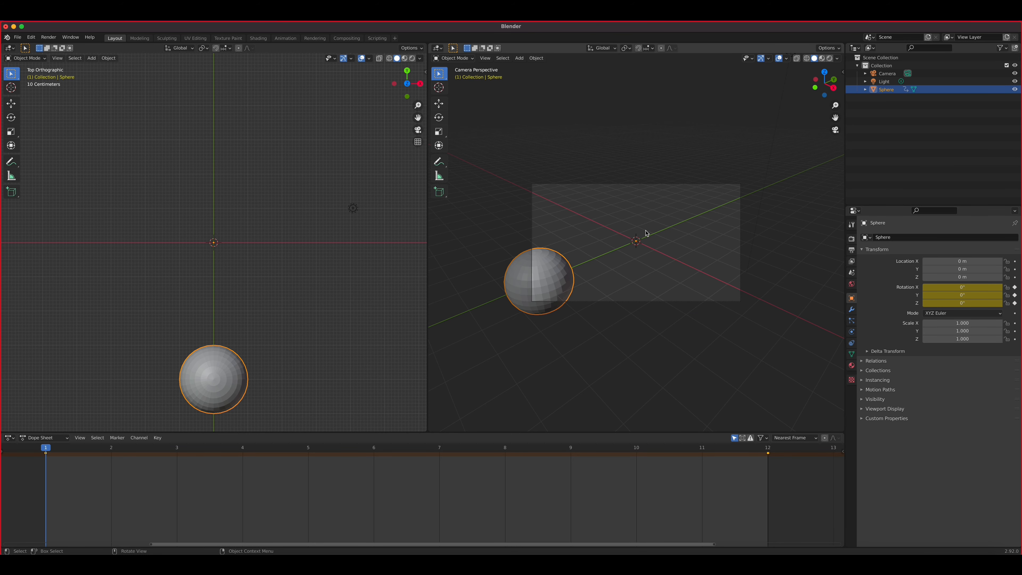
Enable Camera to View locking and orbit the camera to face the sphere from the front, centred in the frame
key("n")
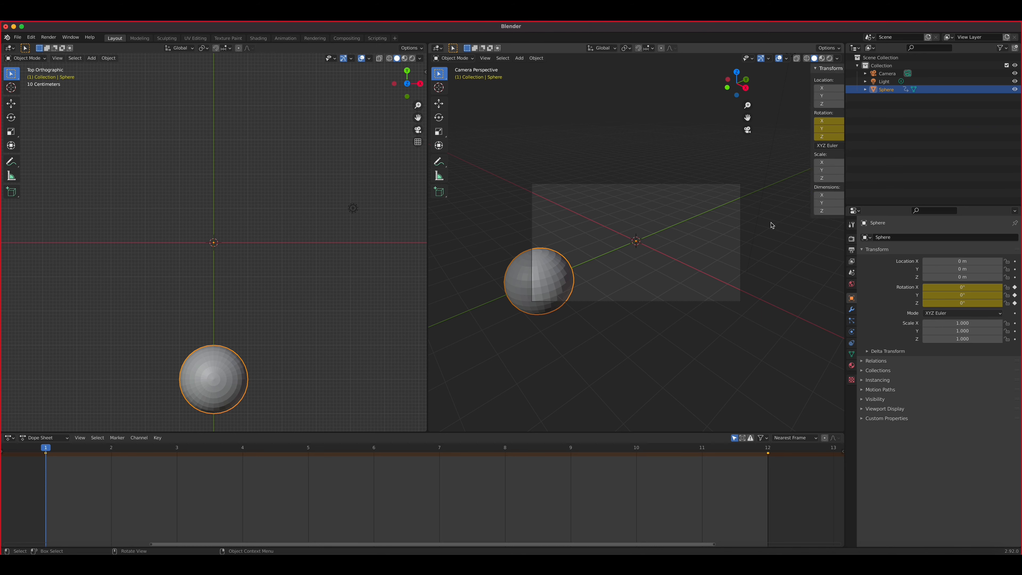
left_click(840, 114)
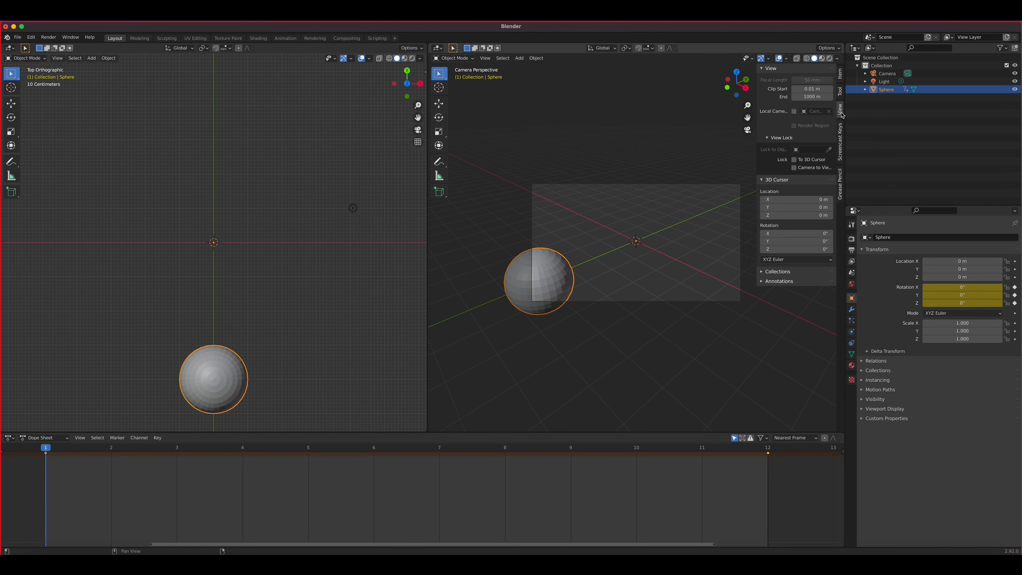
left_click(798, 168)
middle_click_drag(609, 272, 653, 245)
Set the camera's X and Z locations to 0 m
left_click(867, 74)
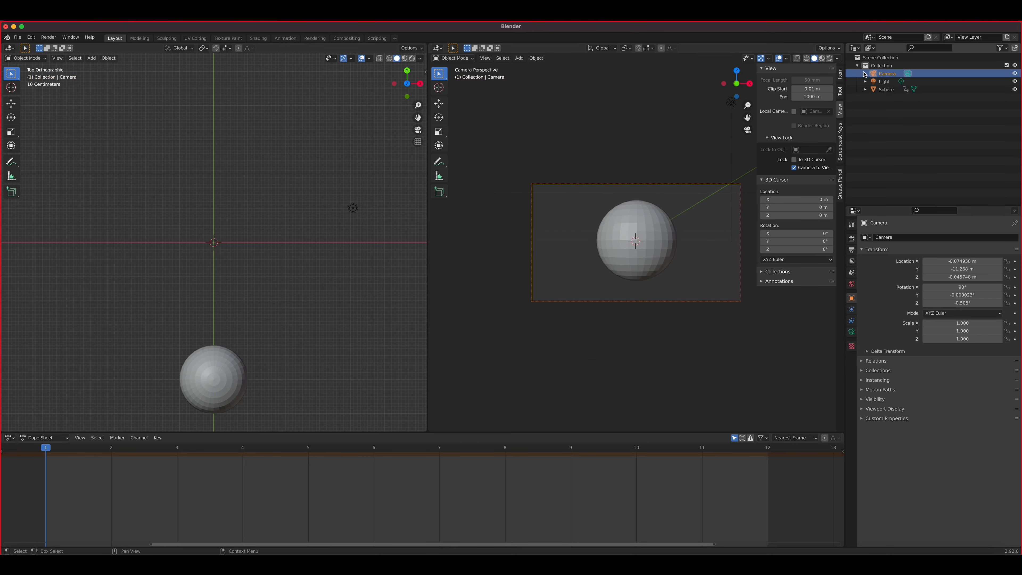
left_click(839, 74)
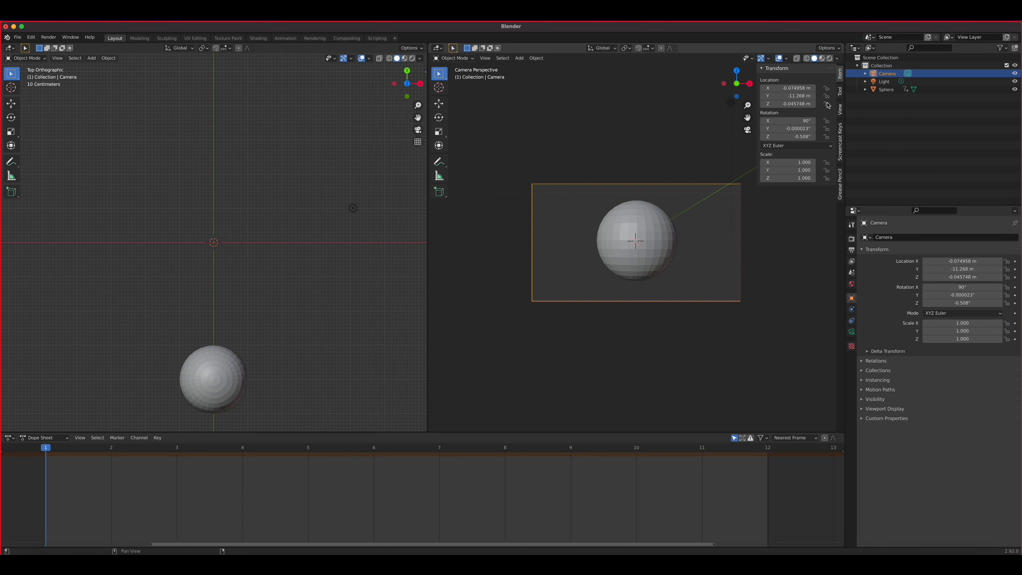
left_click(790, 88)
type("0")
key("Return")
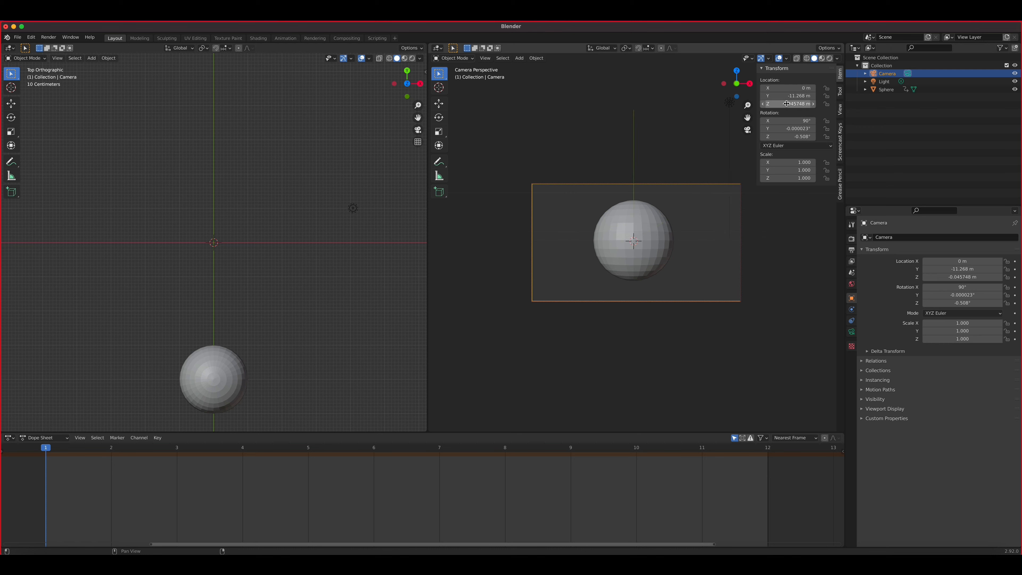
left_click(787, 104)
type("0")
key("Return")
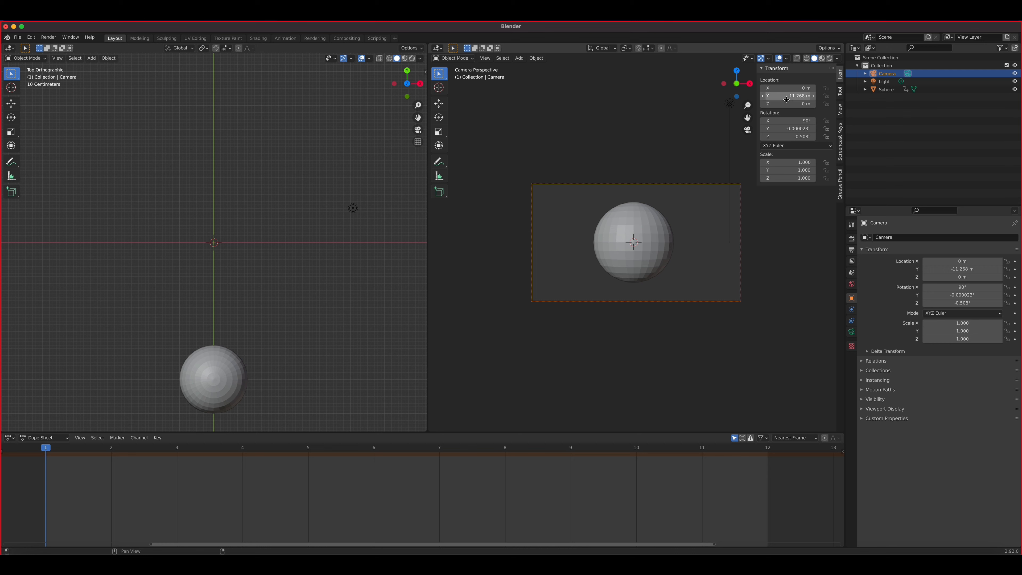
Move the camera back along Y to about -14.528 m, using frame 3 to judge the sphere's framing
left_click_drag(786, 97, 760, 98)
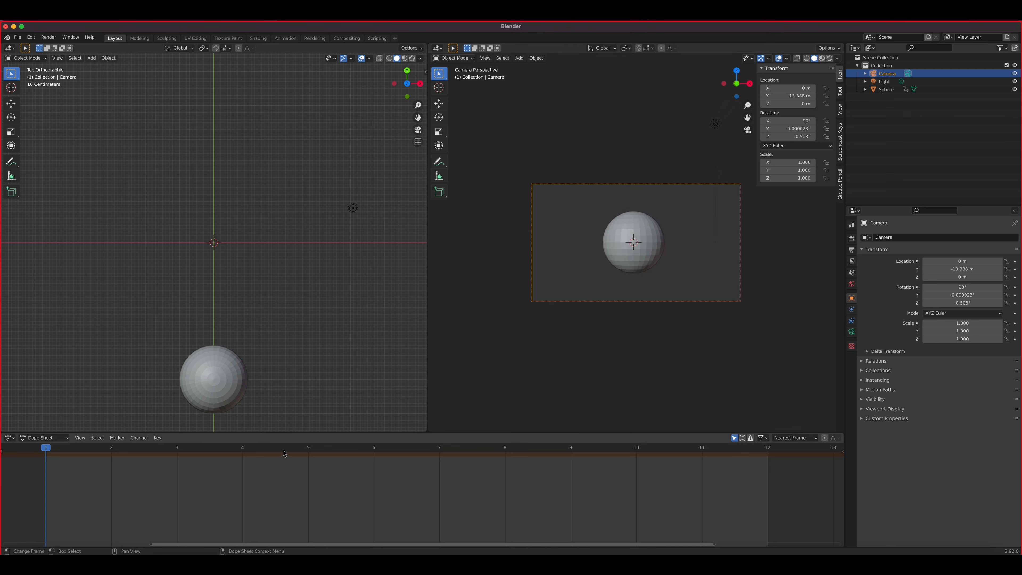
left_click_drag(284, 453, 172, 438)
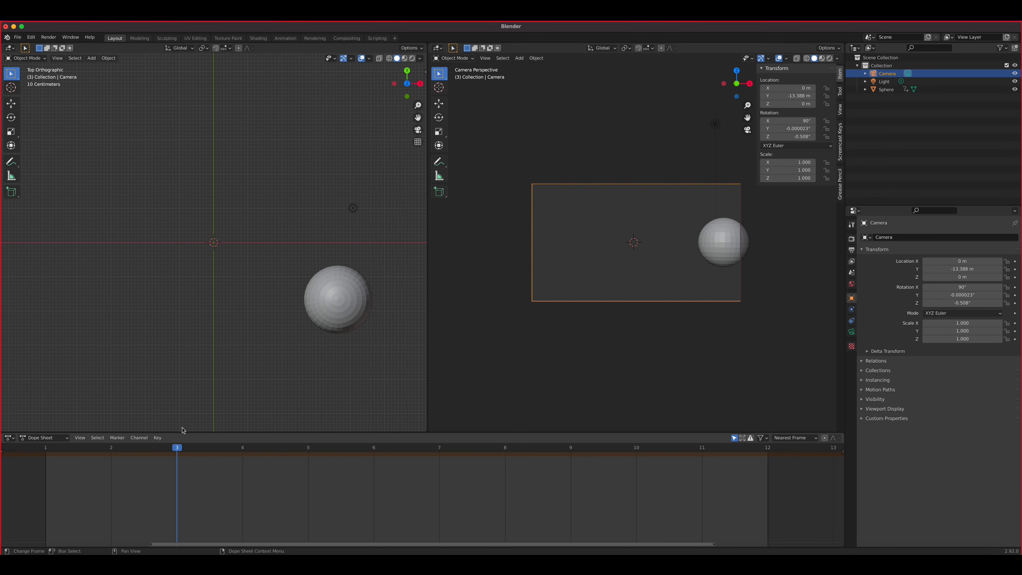
left_click_drag(789, 96, 766, 96)
Enlarge the camera frame in its viewport with Camera to View unlocked, and lock the camera to the view again
left_click(840, 109)
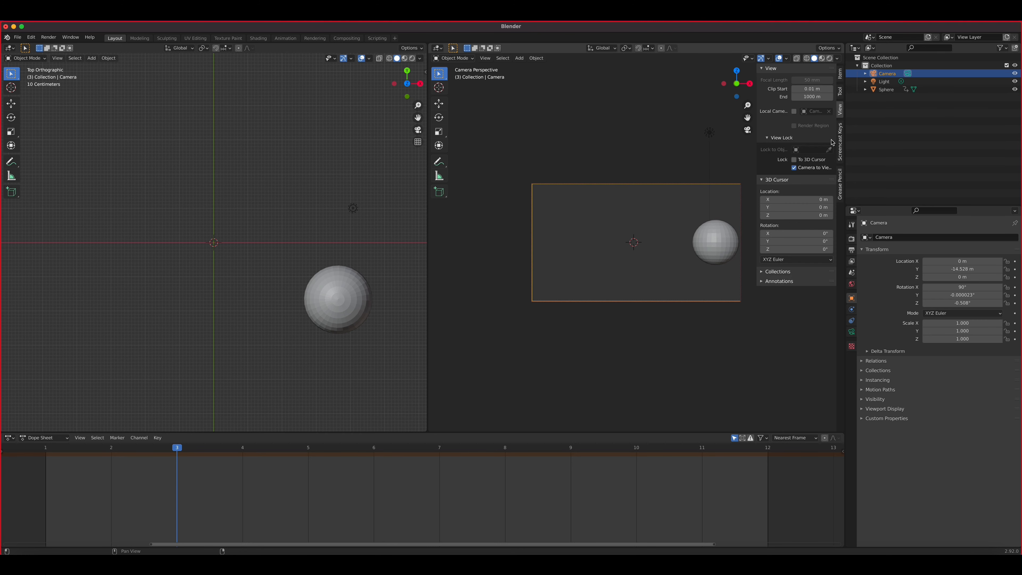
left_click(794, 167)
scroll(785, 333, "up", 3)
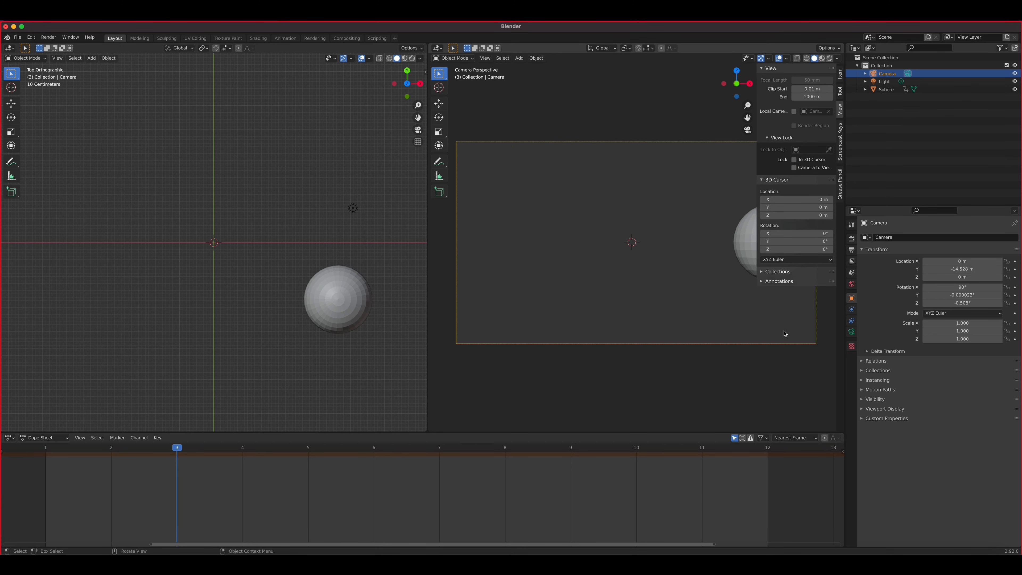
left_click(793, 167)
Set the camera's Y and Z rotations to 0°
left_click(839, 74)
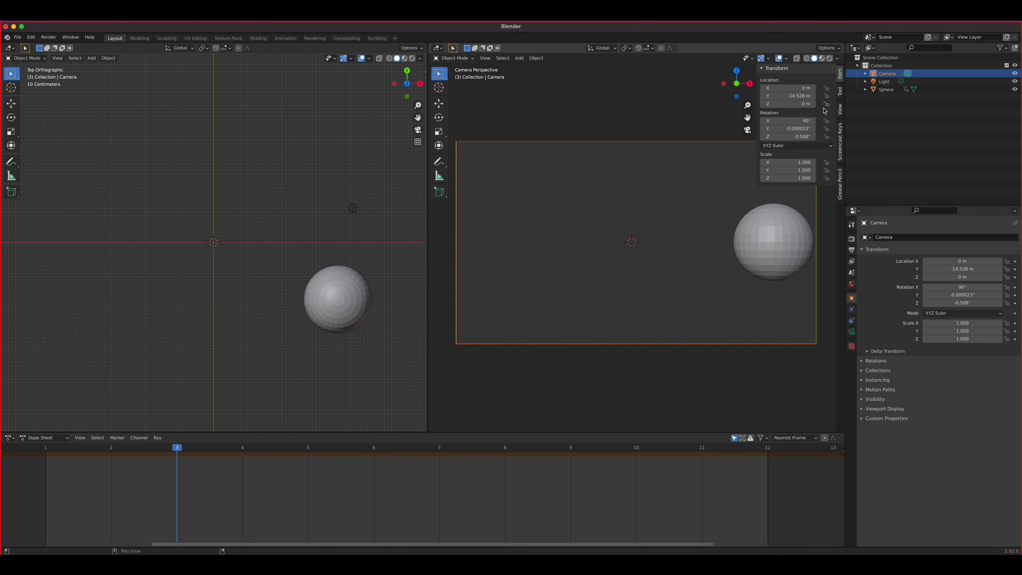
left_click(790, 128)
type("0")
key("Return")
left_click(790, 138)
type("051d")
key("Return")
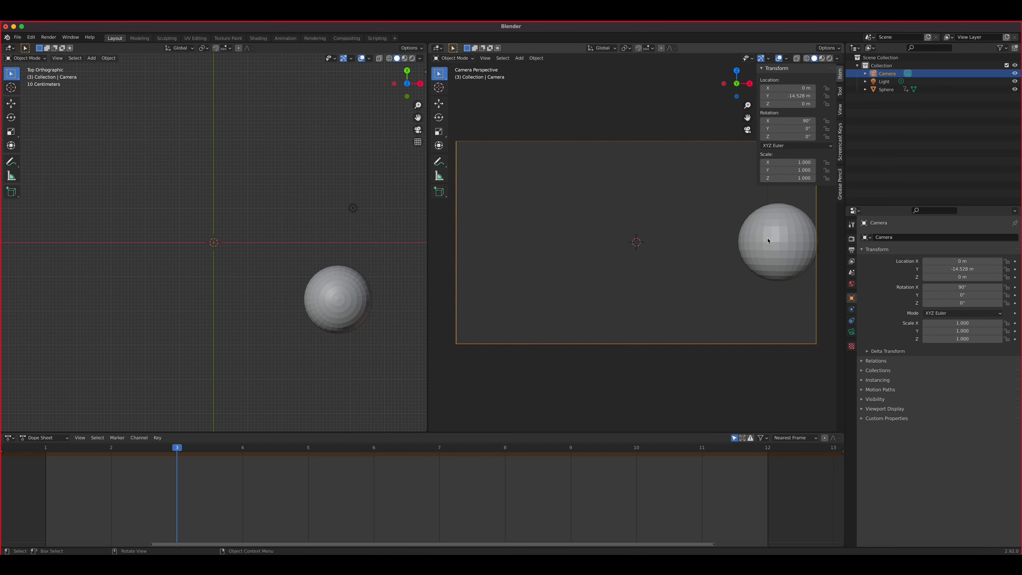
Move the camera back along Y to about -15.168 m and turn off Camera to View locking
left_click(840, 109)
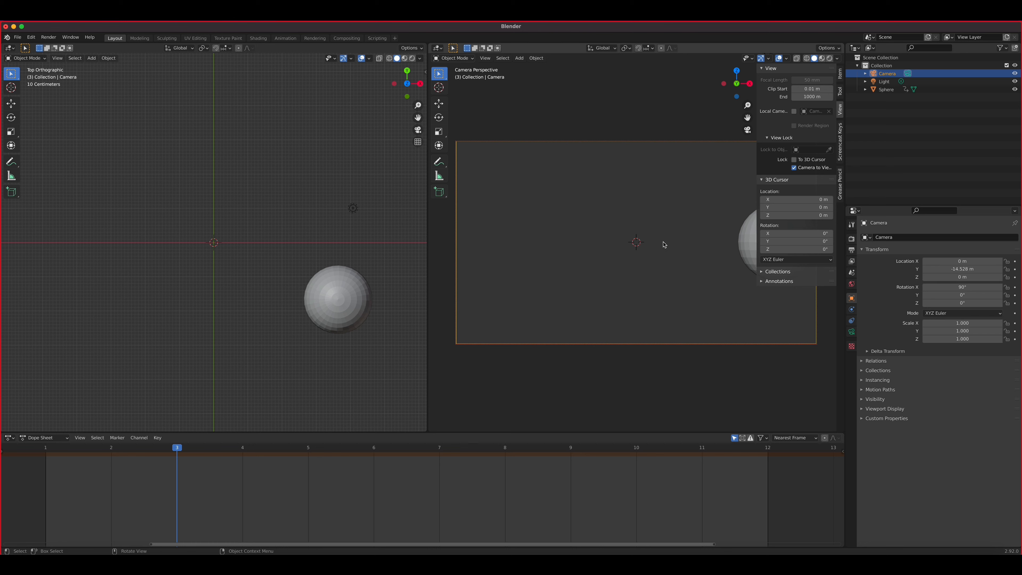
left_click(840, 75)
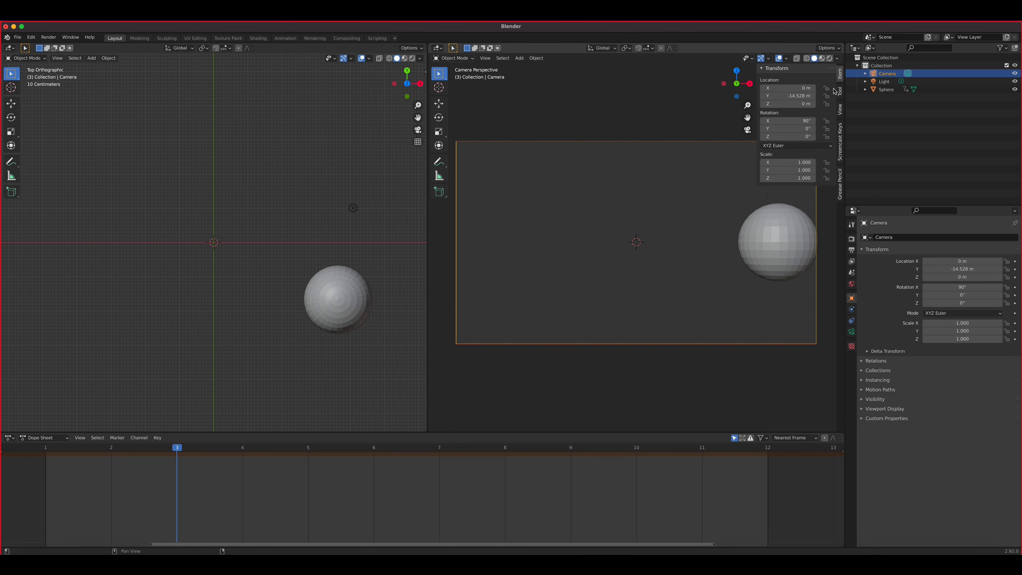
left_click_drag(787, 97, 765, 97)
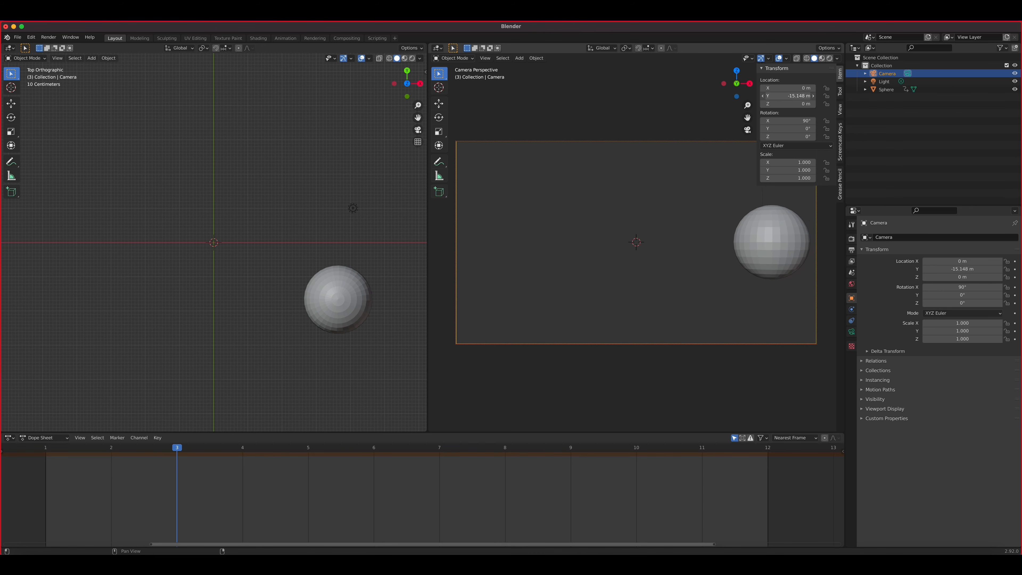
left_click(839, 109)
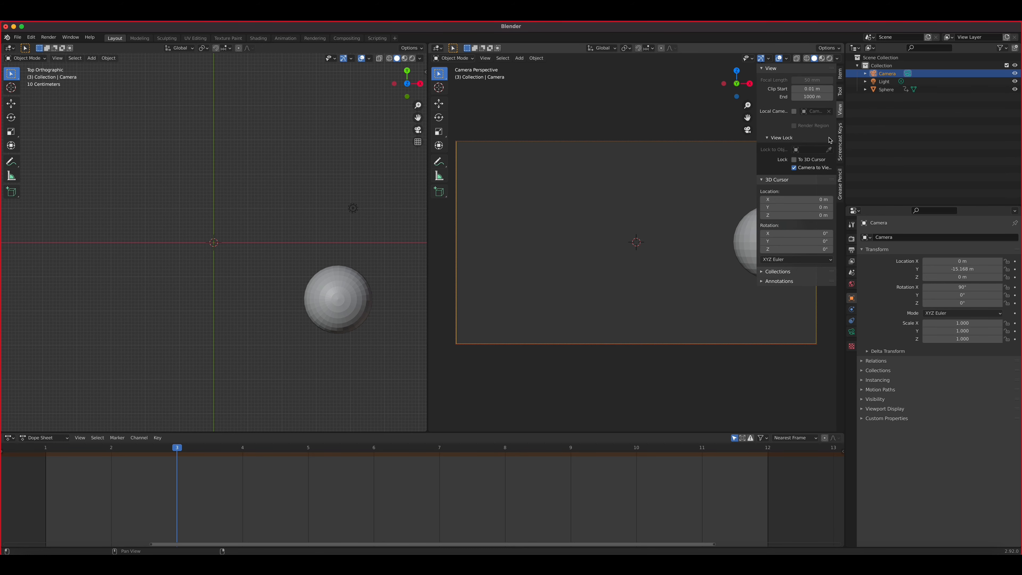
left_click(794, 168)
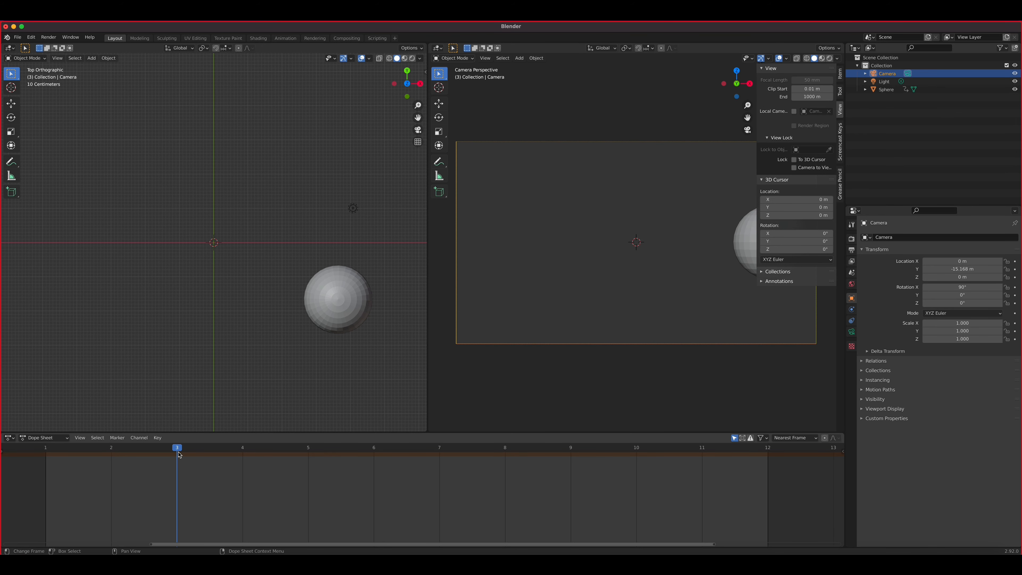
Hide the sidebar, and play and scrub the animation from frame 1 to 8 to compare the top and camera views
left_click_drag(180, 455, 58, 462)
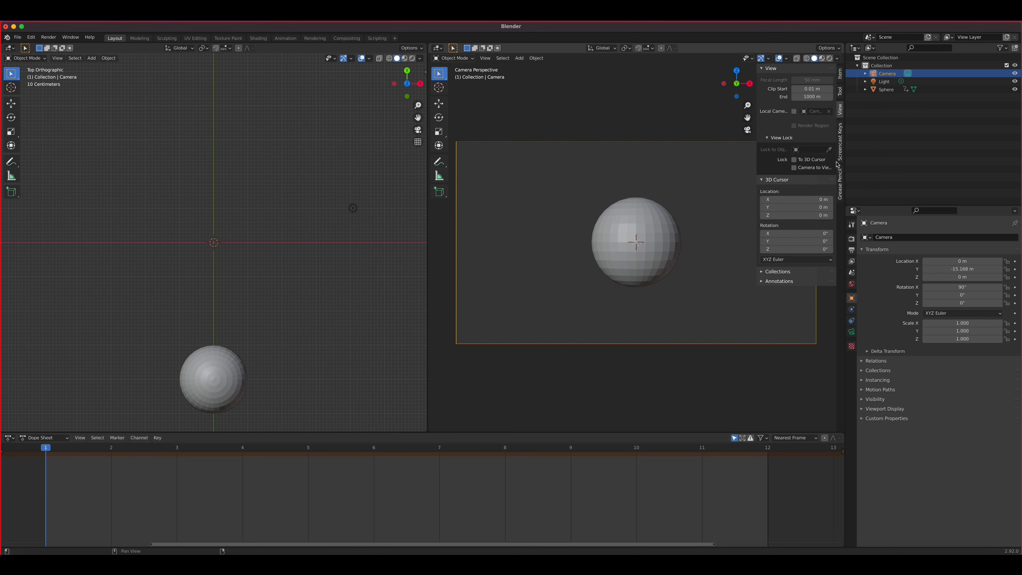
key("n")
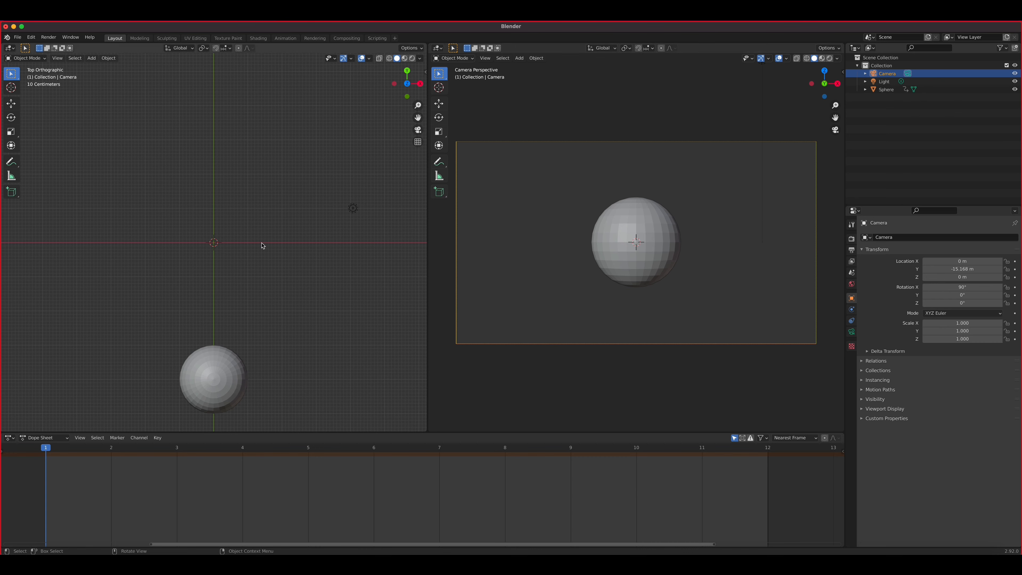
key("space")
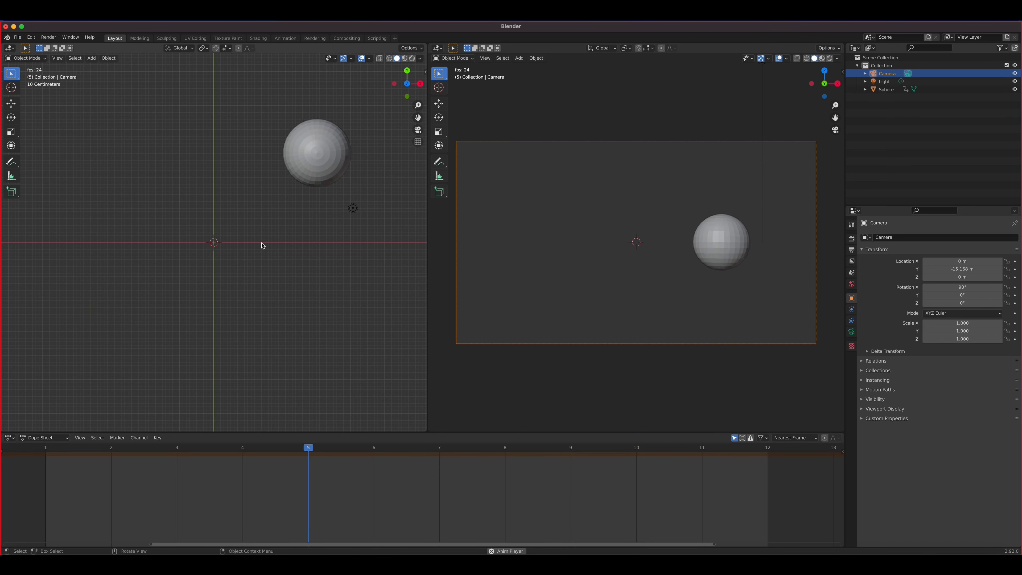
key("space")
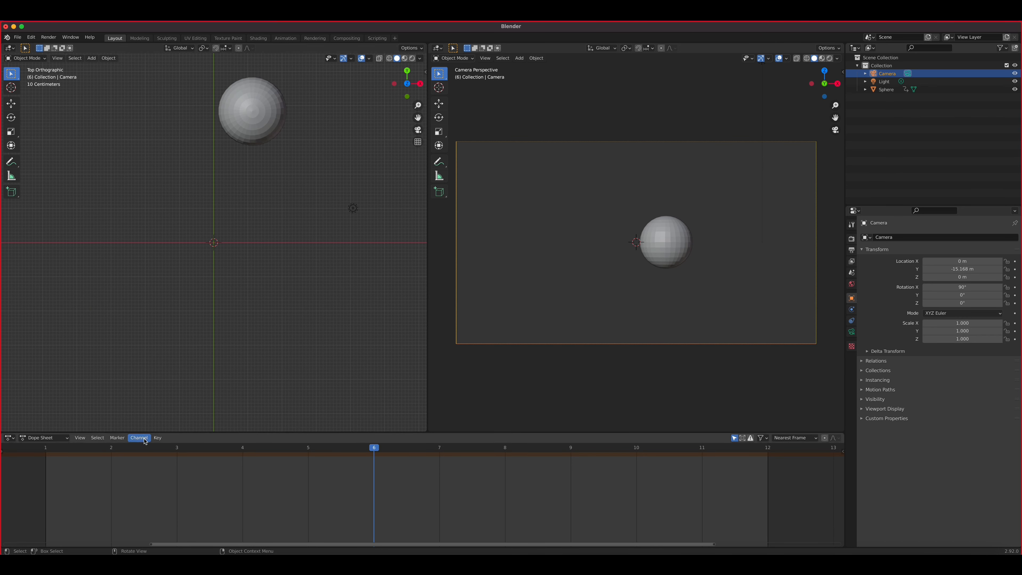
left_click(50, 451)
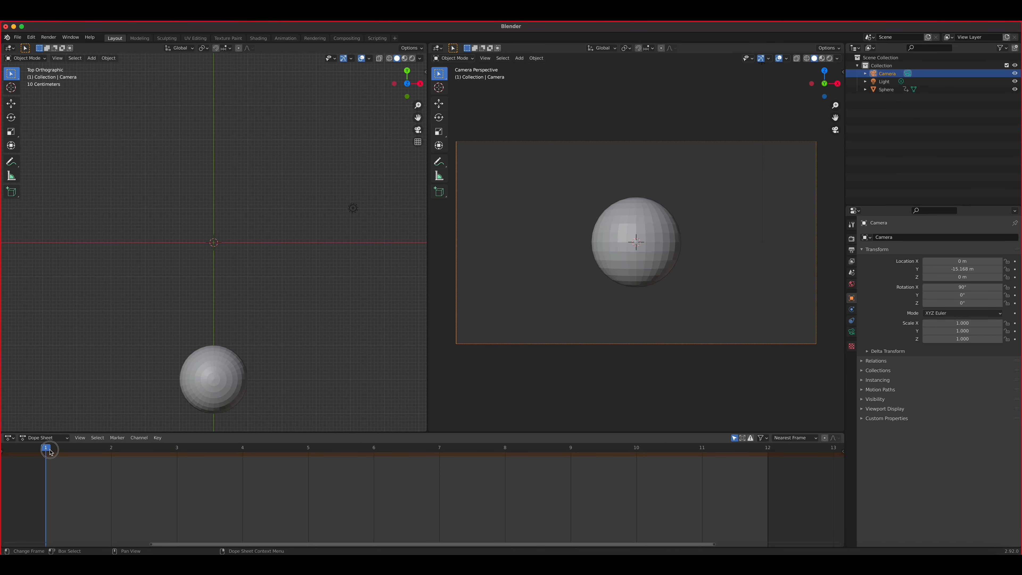
left_click(91, 452)
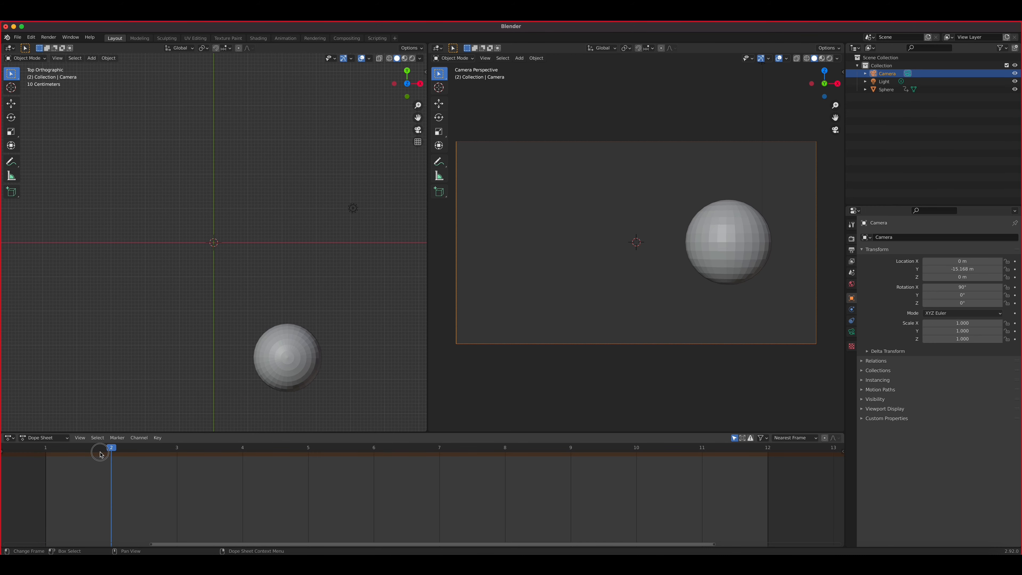
left_click_drag(100, 454, 304, 466)
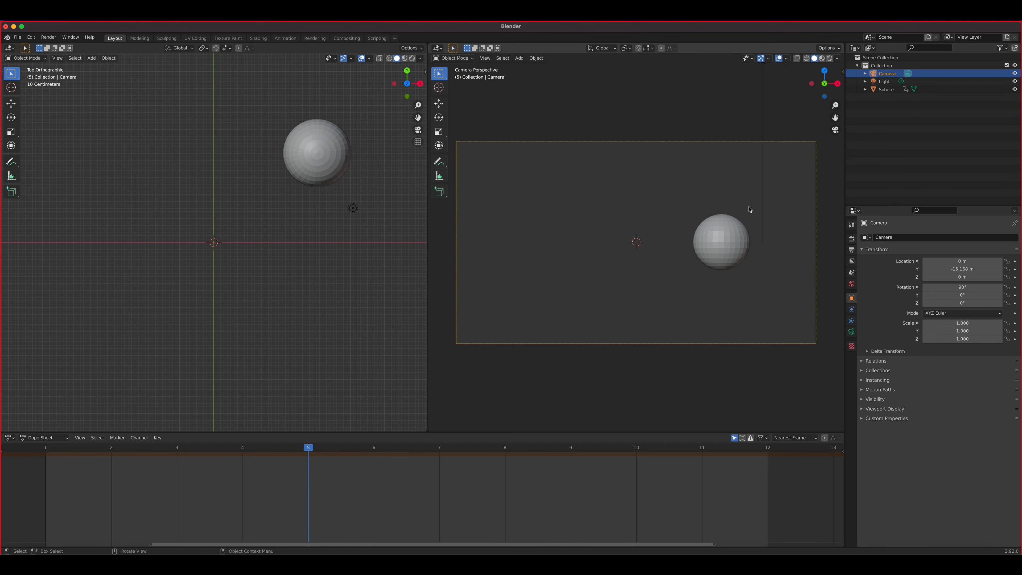
left_click_drag(327, 447, 501, 463)
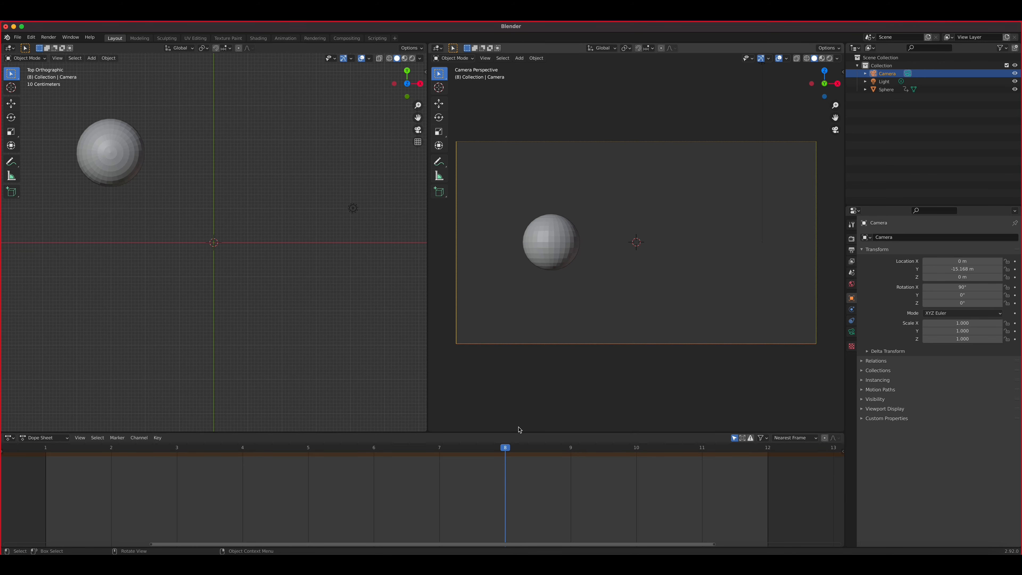
Compare the sphere's positions at frames 8 and 9 in the top and camera views, play the loop, and return to frame 1
left_click_drag(510, 449, 563, 459)
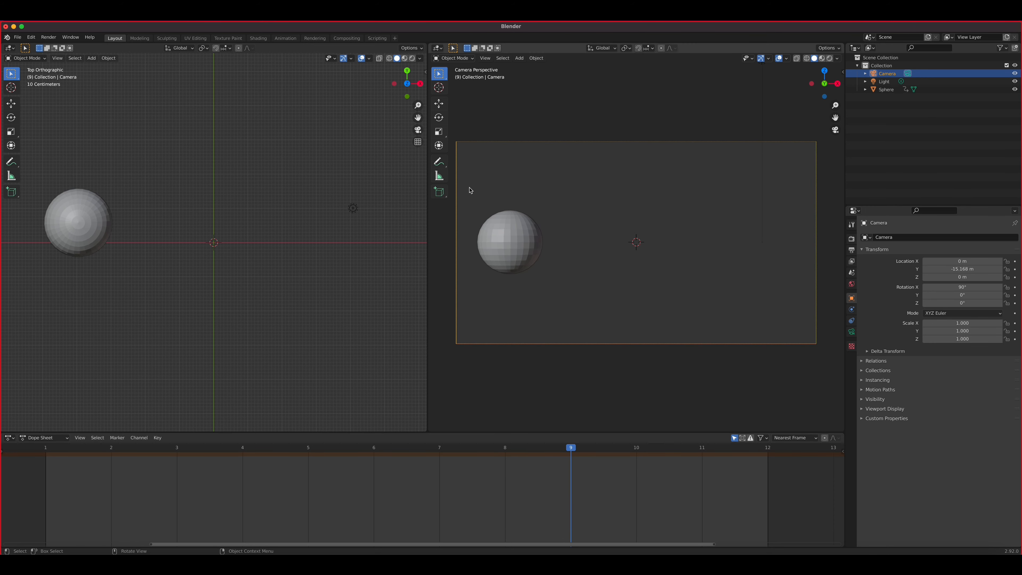
left_click_drag(589, 450, 505, 451)
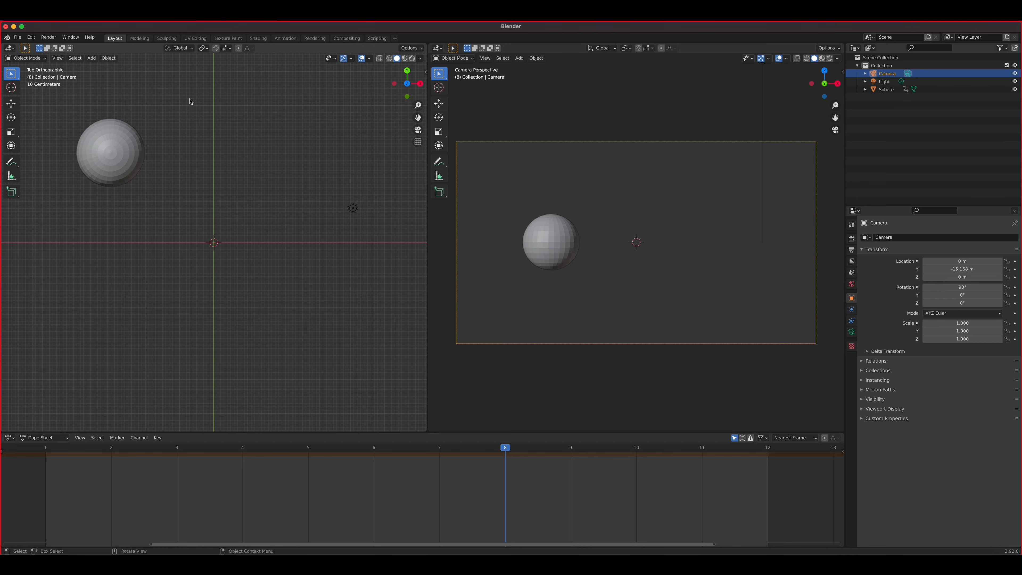
key("space")
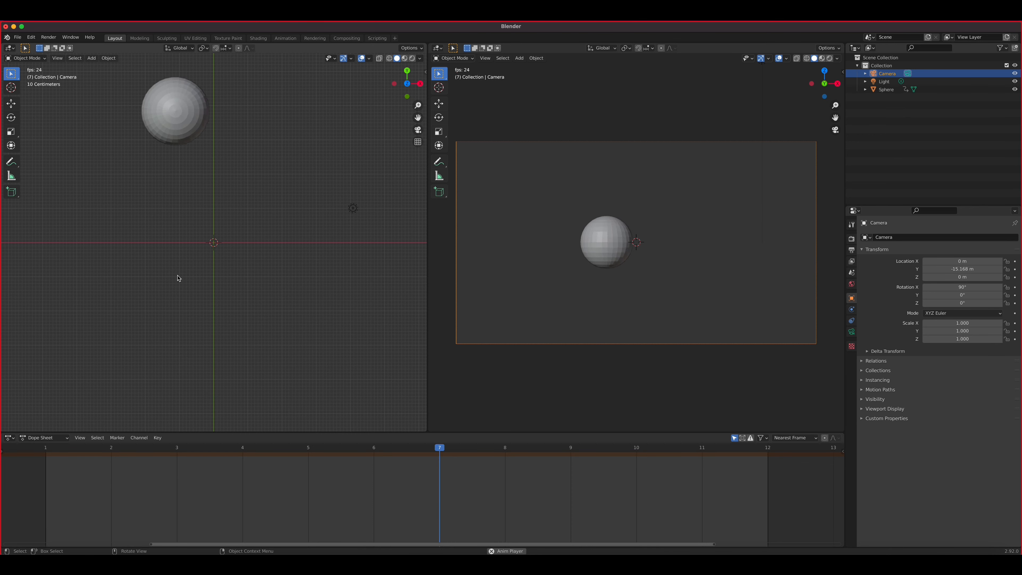
key("space")
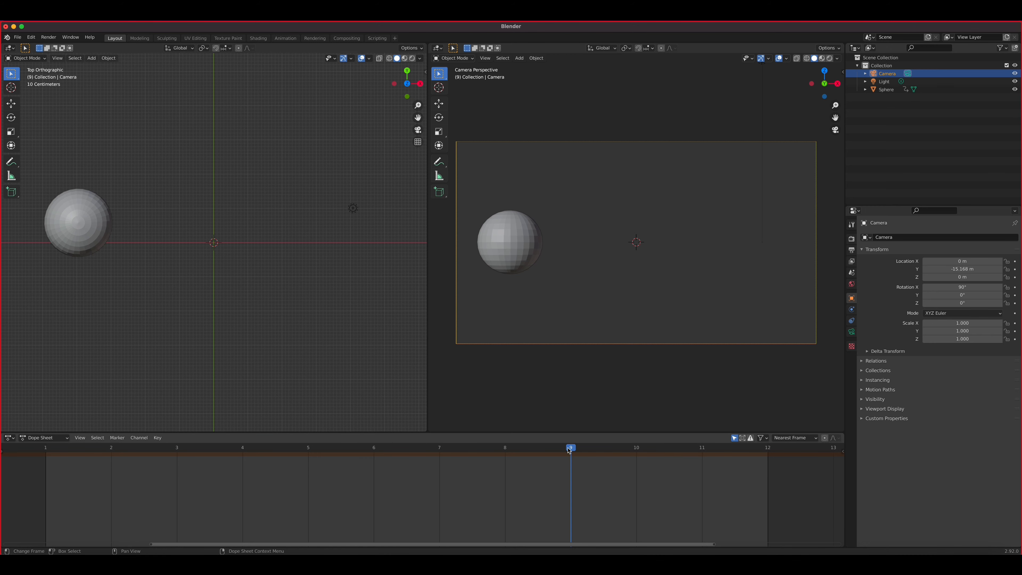
left_click_drag(568, 450, 61, 504)
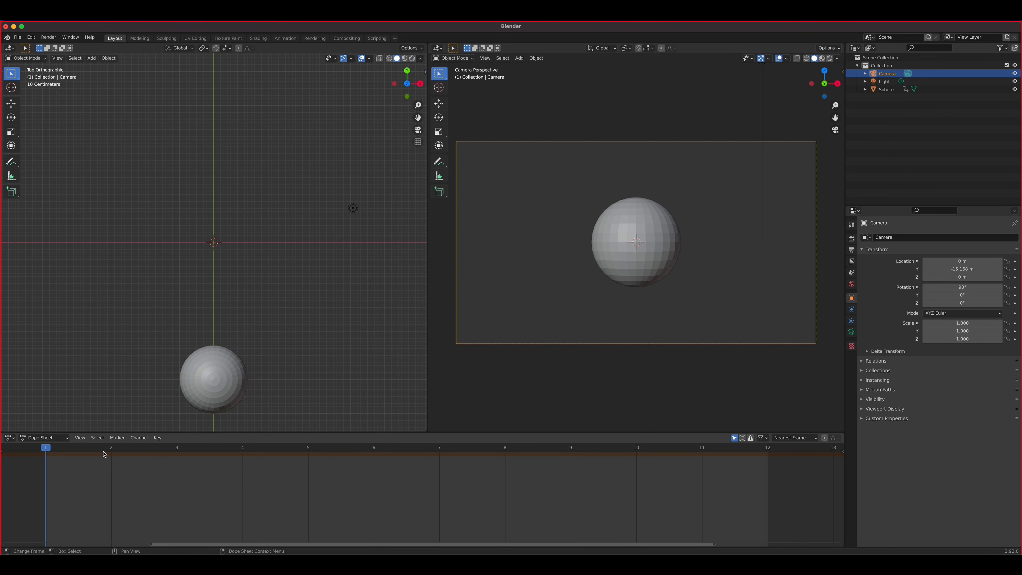
Scrub through frames 1 to 11 to compare the sphere's position and size in both views, and return to frame 1
left_click_drag(45, 448, 172, 456)
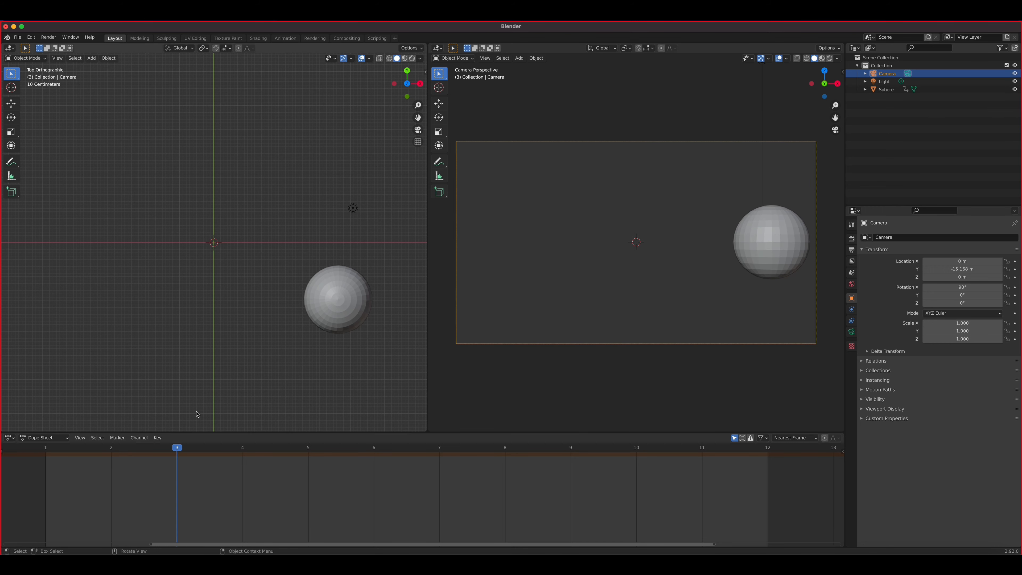
left_click(178, 450)
left_click_drag(179, 451, 224, 452)
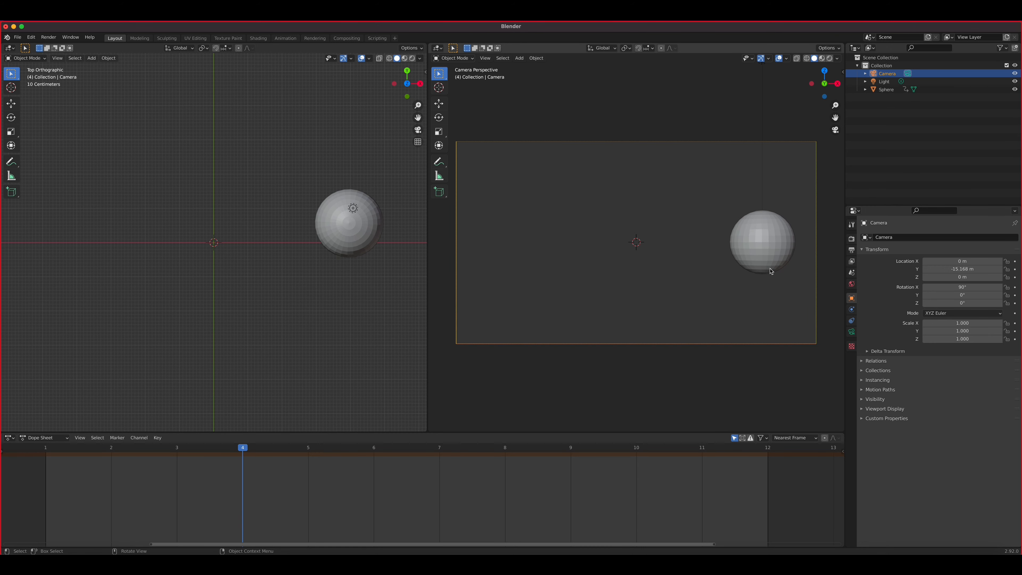
left_click_drag(244, 451, 520, 464)
left_click_drag(567, 464, 702, 463)
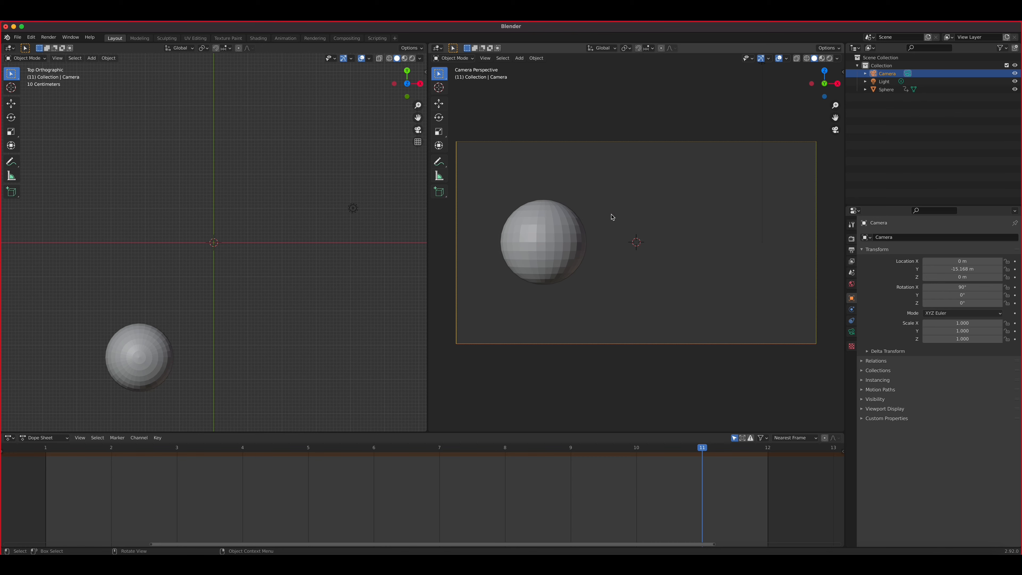
left_click_drag(705, 453, 45, 456)
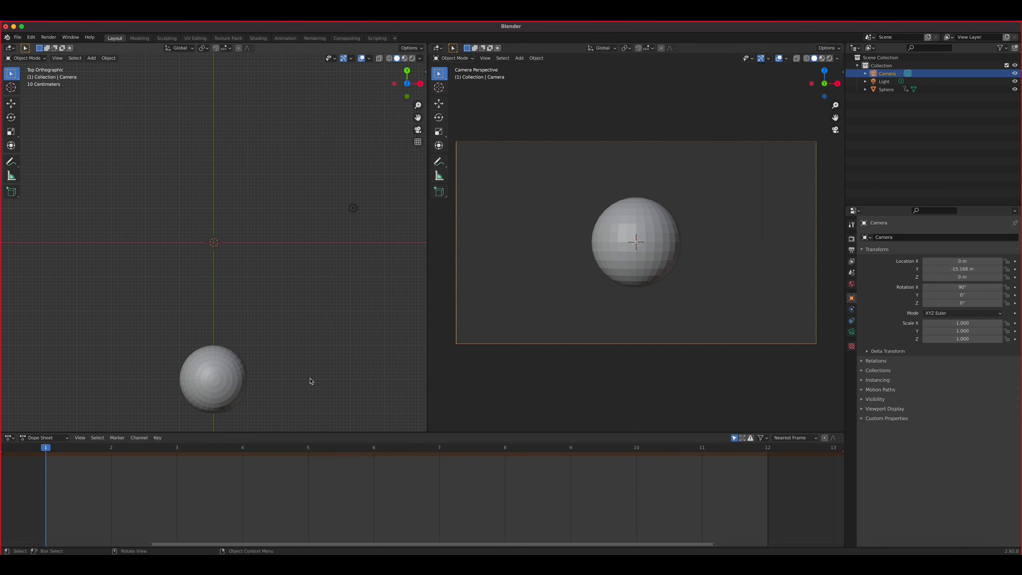
Add a Grease Pencil Stroke object at the world origin and delete all of its default stroke points
left_click(610, 51)
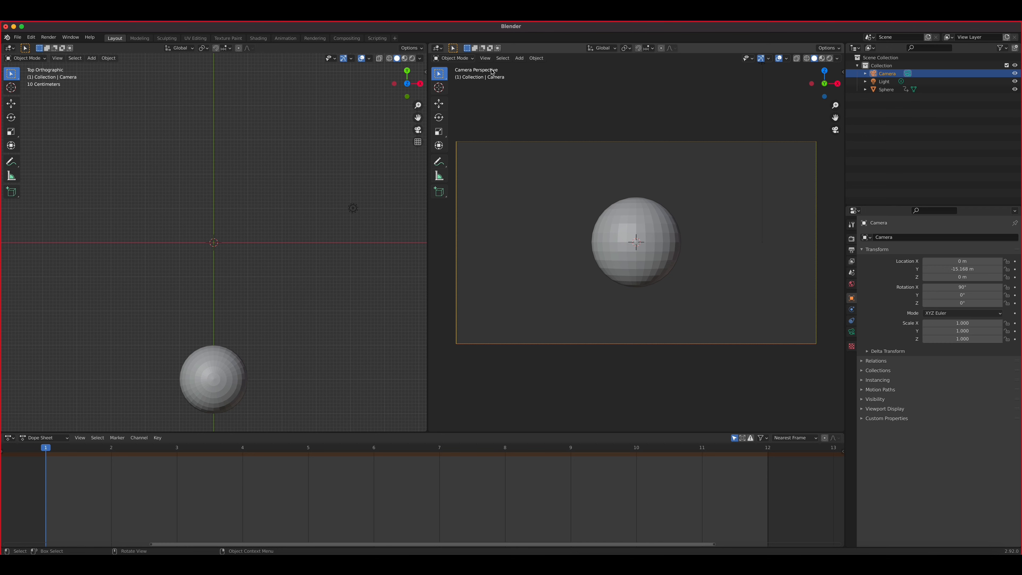
left_click(522, 59)
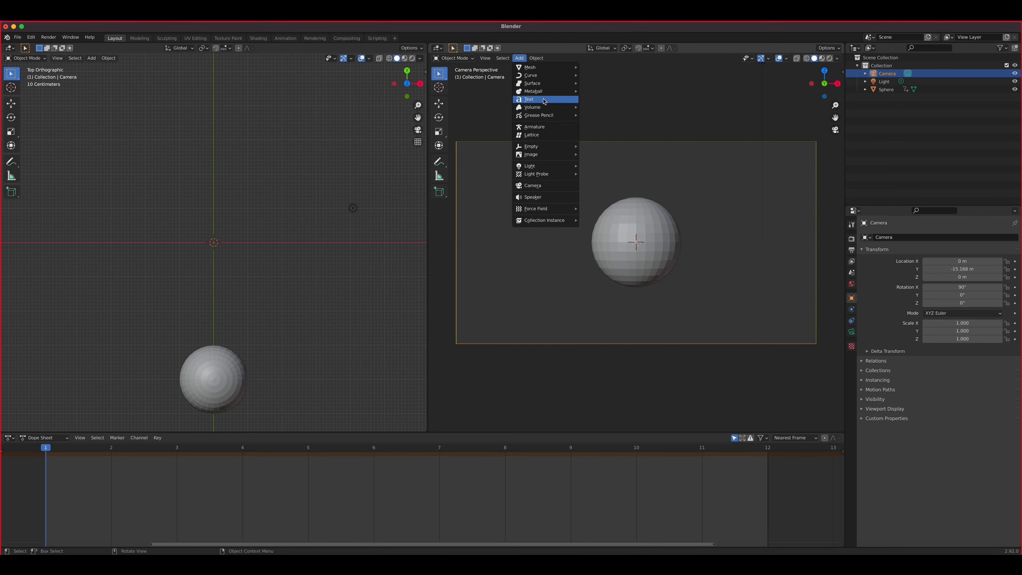
mouse_move(547, 115)
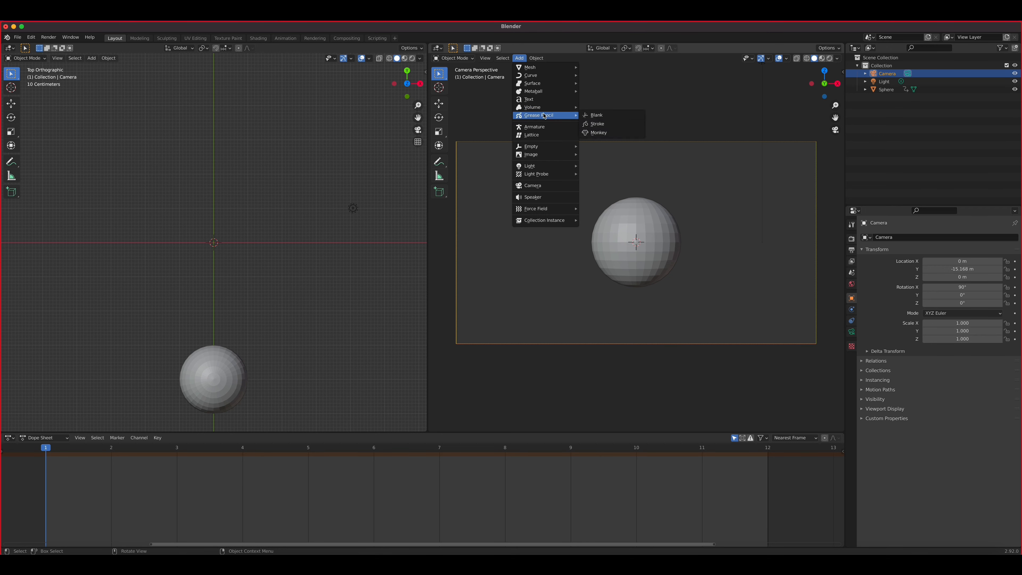
left_click(612, 124)
key("Tab")
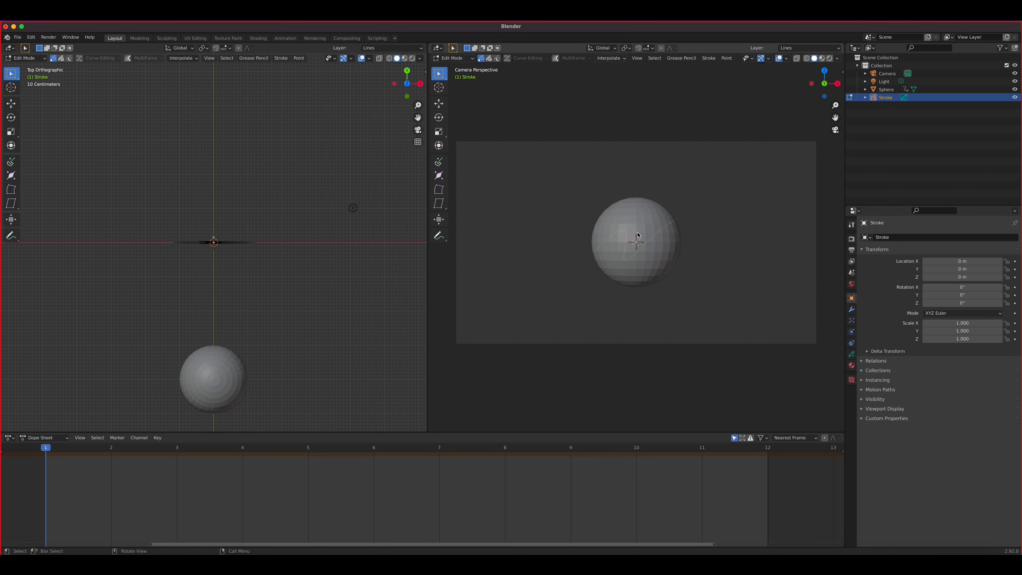
key("a")
key("x")
left_click(637, 235)
key("Tab")
Put the Stroke object in Draw mode with the Marker Chisel brush and set its stroke placement to Surface
left_click(453, 58)
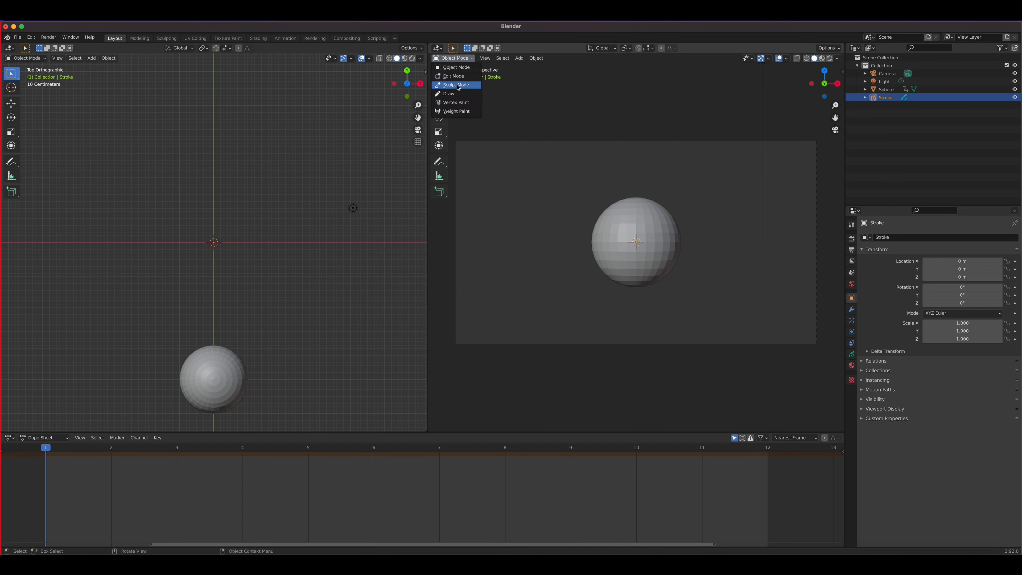
left_click(459, 93)
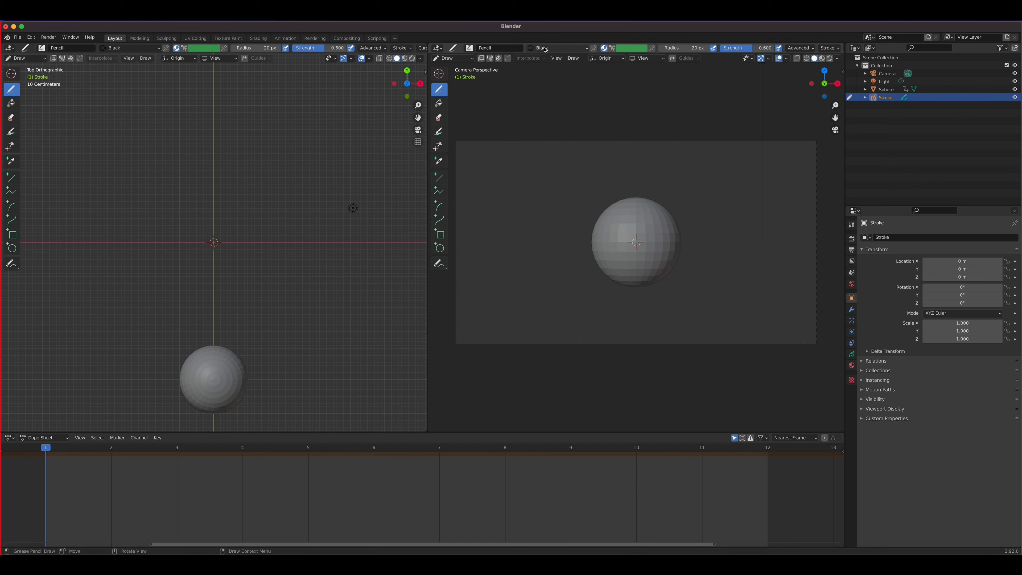
left_click(479, 49)
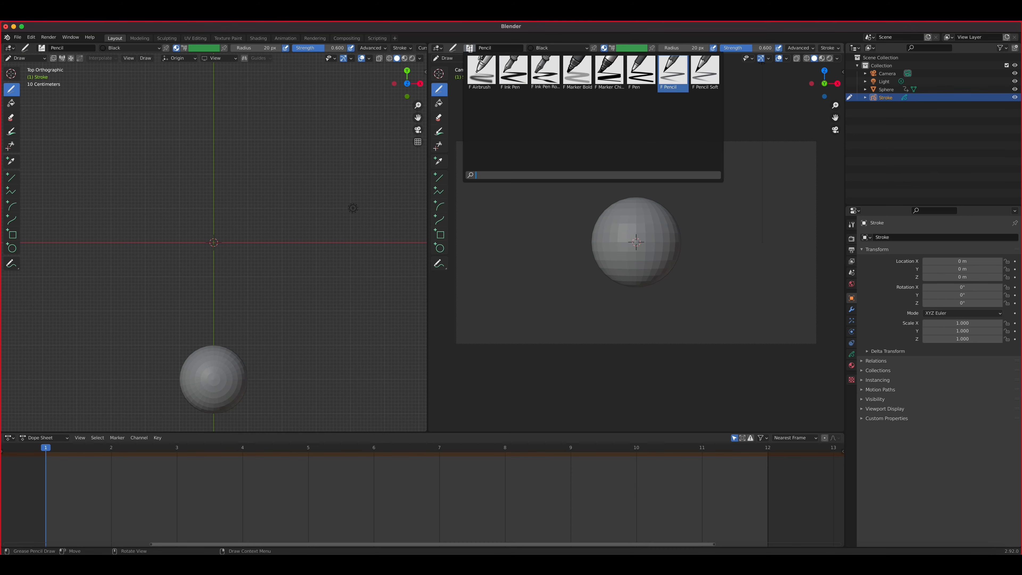
left_click(521, 75)
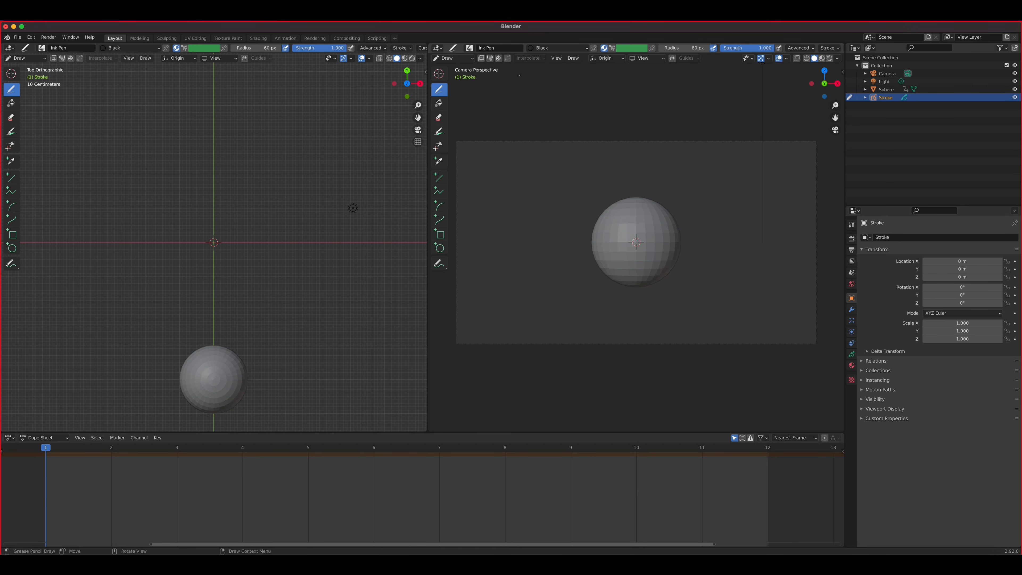
left_click(468, 49)
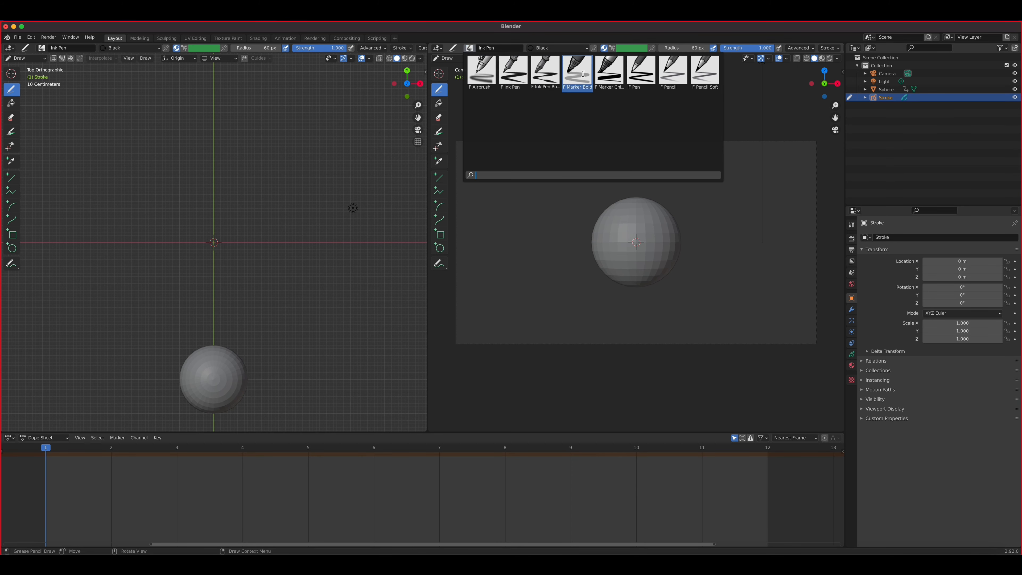
left_click(608, 72)
left_click(619, 64)
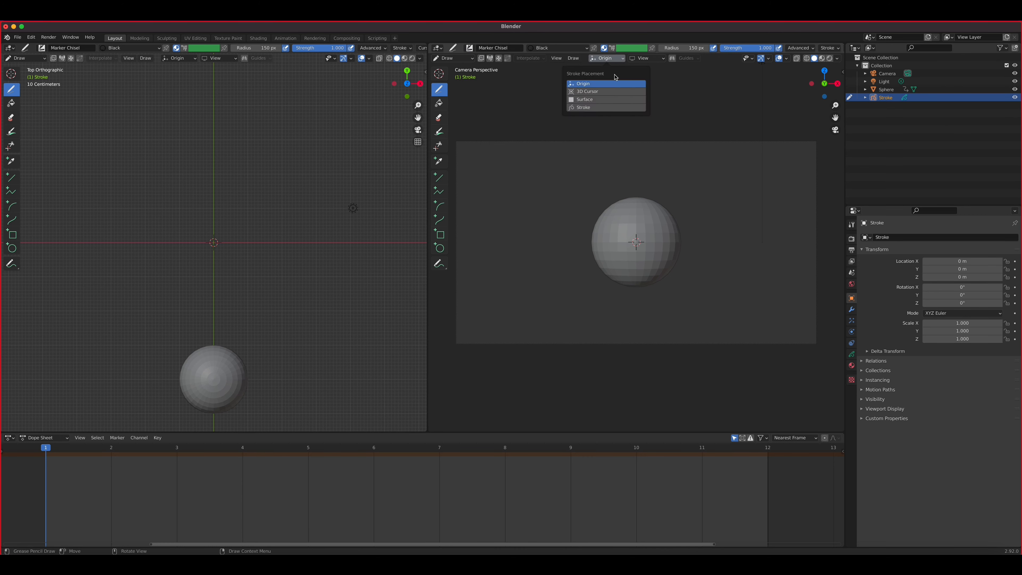
left_click(593, 103)
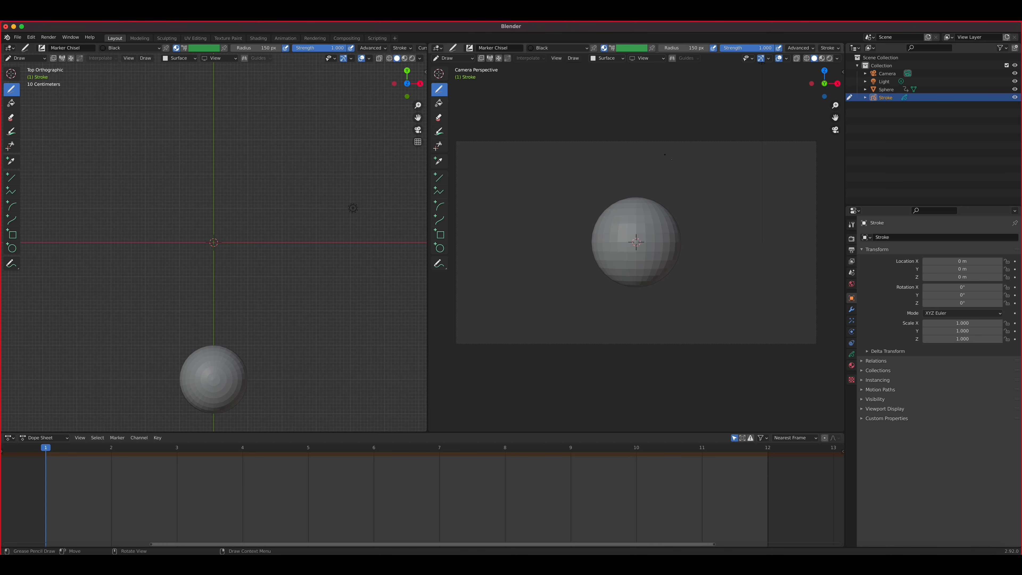
Trace the sphere's outline in black in the camera view on frames 1 and 2
scroll(786, 238, "down", 1)
scroll(789, 243, "up", 4)
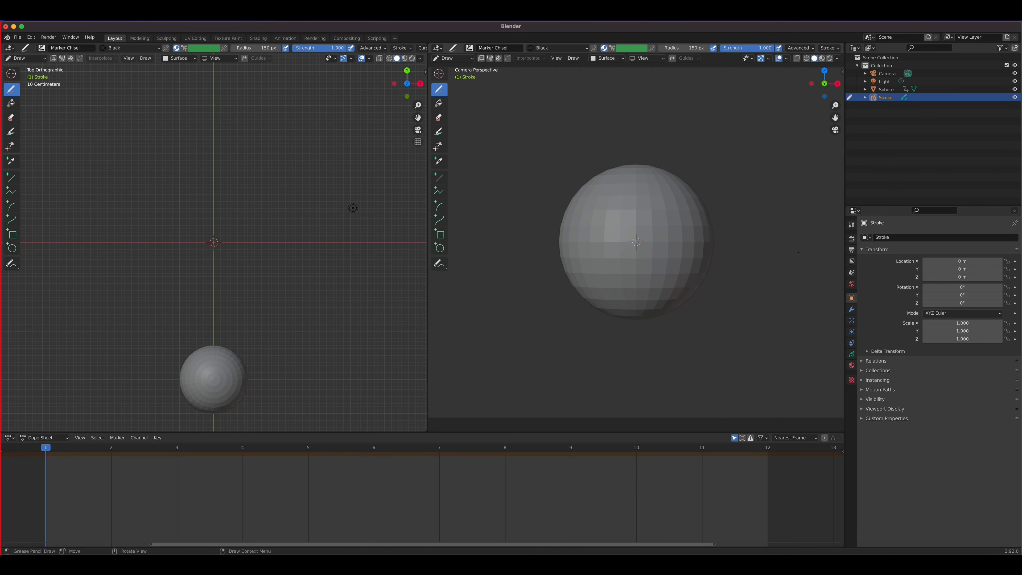
mouse_move(641, 166)
left_mouse_down()
mouse_move(582, 184)
mouse_move(559, 247)
mouse_move(576, 293)
mouse_move(622, 315)
mouse_move(668, 308)
mouse_move(691, 290)
mouse_move(712, 230)
mouse_move(700, 191)
mouse_move(654, 160)
mouse_move(627, 164)
left_mouse_up()
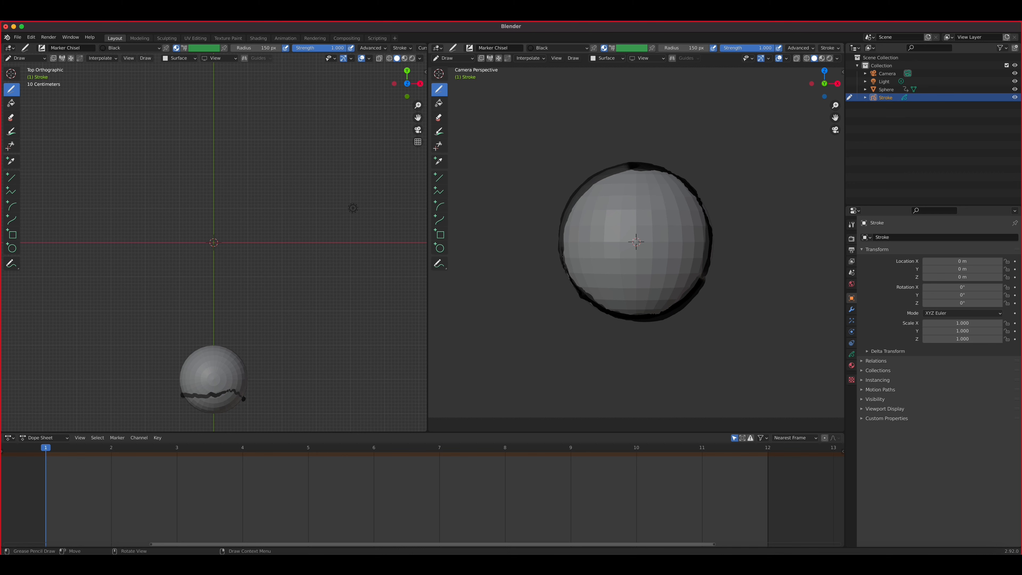
key("Right")
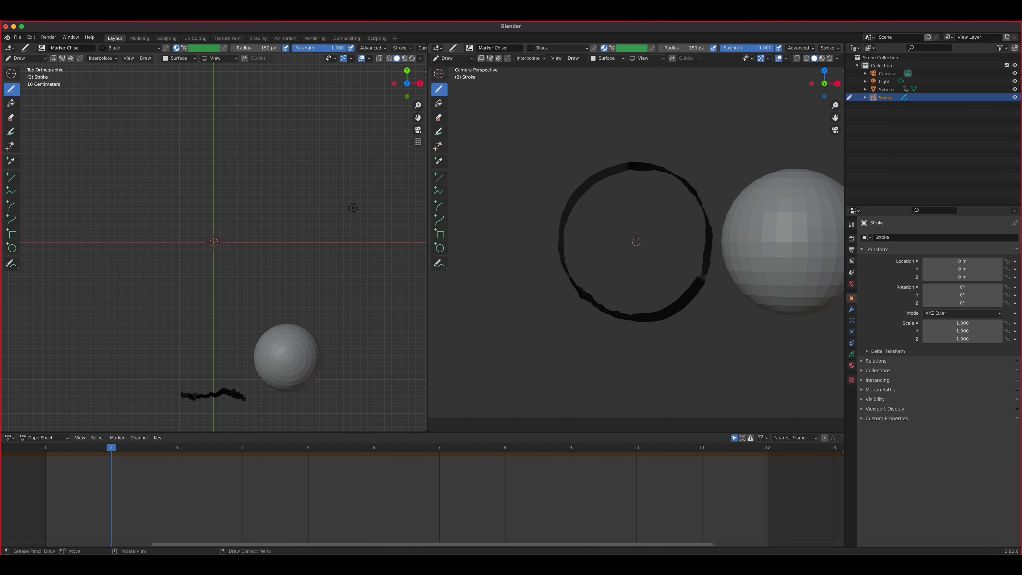
middle_click_drag(563, 257, 462, 289, "shift")
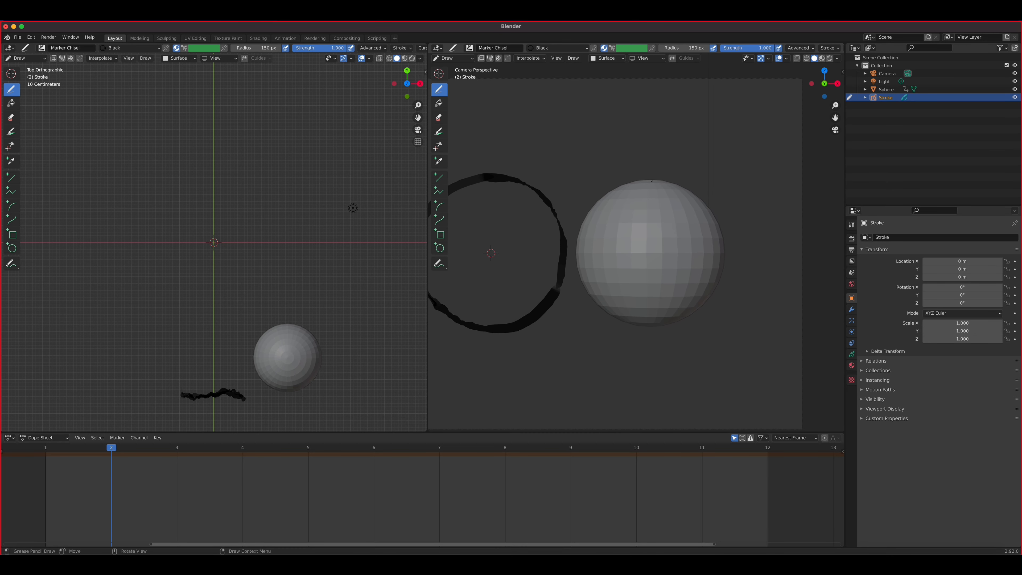
mouse_move(651, 178)
left_mouse_down()
mouse_move(597, 202)
mouse_move(580, 238)
mouse_move(586, 291)
mouse_move(645, 324)
mouse_move(705, 298)
mouse_move(722, 228)
mouse_move(661, 173)
mouse_move(639, 178)
left_mouse_up()
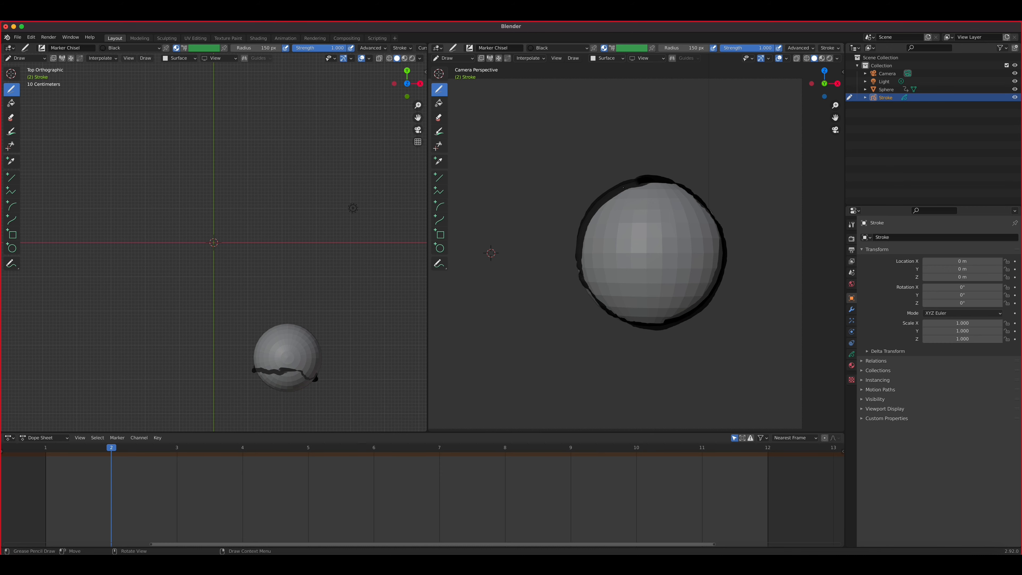
Trace the sphere's outline frame by frame in the camera view on frames 3 through 6
key("Right")
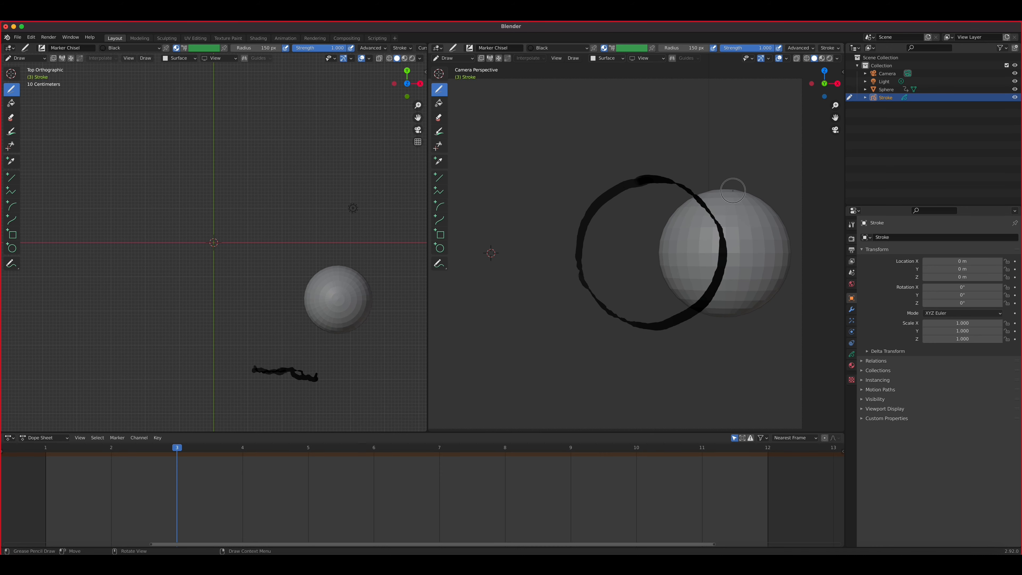
mouse_move(730, 189)
left_mouse_down()
mouse_move(673, 216)
mouse_move(660, 264)
mouse_move(683, 301)
mouse_move(737, 316)
mouse_move(781, 279)
mouse_move(784, 226)
mouse_move(771, 202)
mouse_move(719, 188)
left_mouse_up()
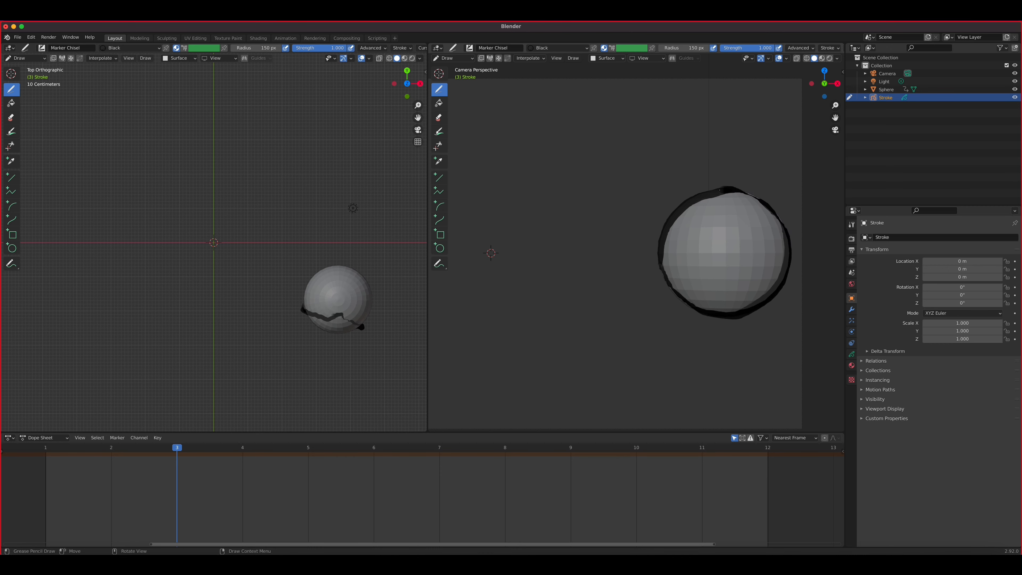
key("Right")
mouse_move(720, 187)
left_mouse_down()
mouse_move(656, 225)
mouse_move(655, 252)
mouse_move(657, 275)
mouse_move(689, 301)
mouse_move(721, 306)
mouse_move(750, 286)
mouse_move(759, 223)
mouse_move(726, 202)
mouse_move(699, 201)
left_mouse_up()
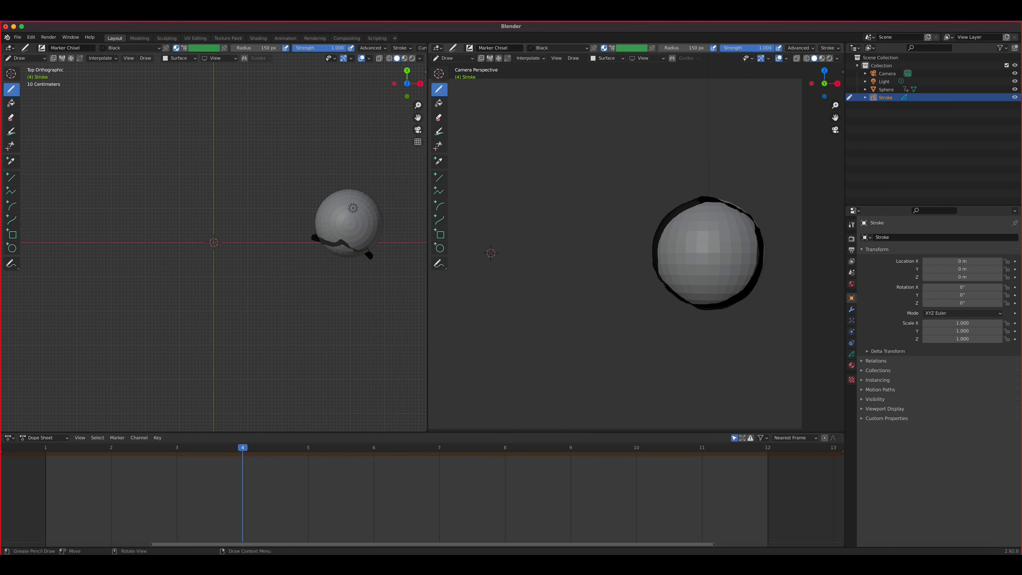
key("Right")
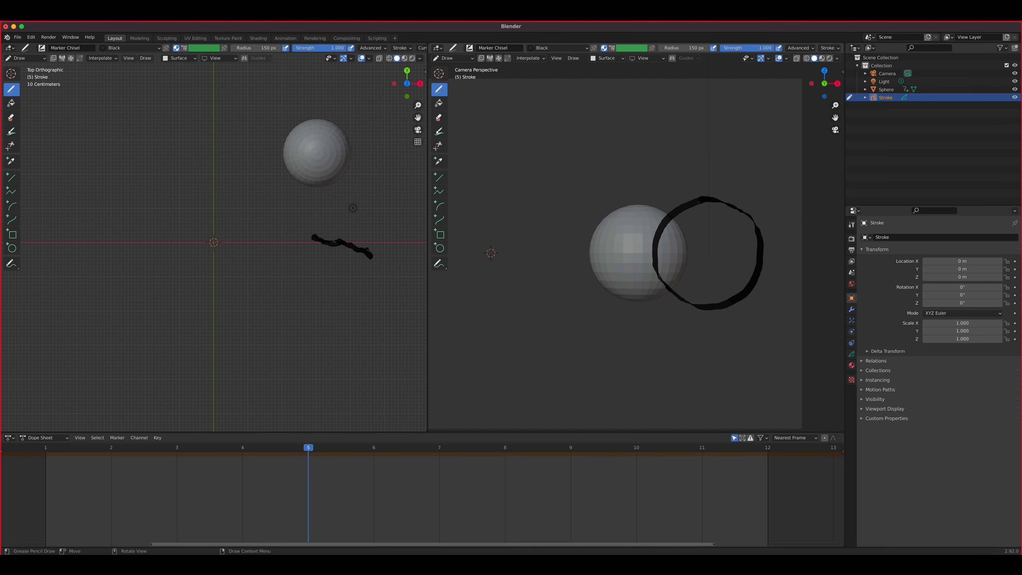
mouse_move(642, 207)
left_mouse_down()
mouse_move(601, 219)
mouse_move(591, 269)
mouse_move(616, 291)
mouse_move(654, 297)
mouse_move(679, 274)
mouse_move(644, 206)
mouse_move(676, 226)
mouse_move(681, 274)
left_mouse_up()
key("Right")
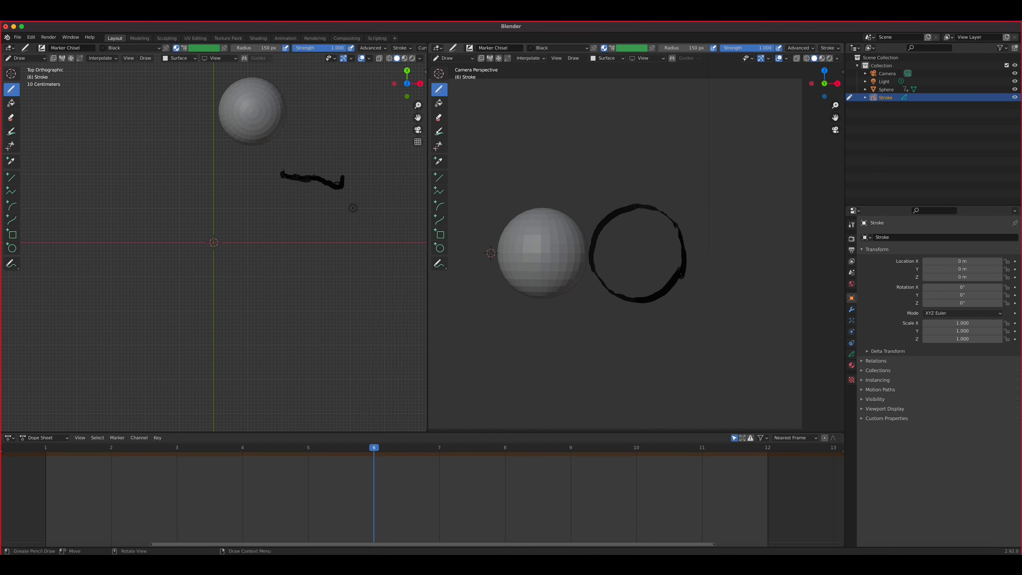
mouse_move(548, 210)
left_mouse_down()
mouse_move(515, 212)
mouse_move(498, 239)
mouse_move(504, 277)
mouse_move(536, 292)
mouse_move(568, 287)
mouse_move(586, 267)
mouse_move(580, 229)
mouse_move(564, 213)
mouse_move(526, 215)
left_mouse_up()
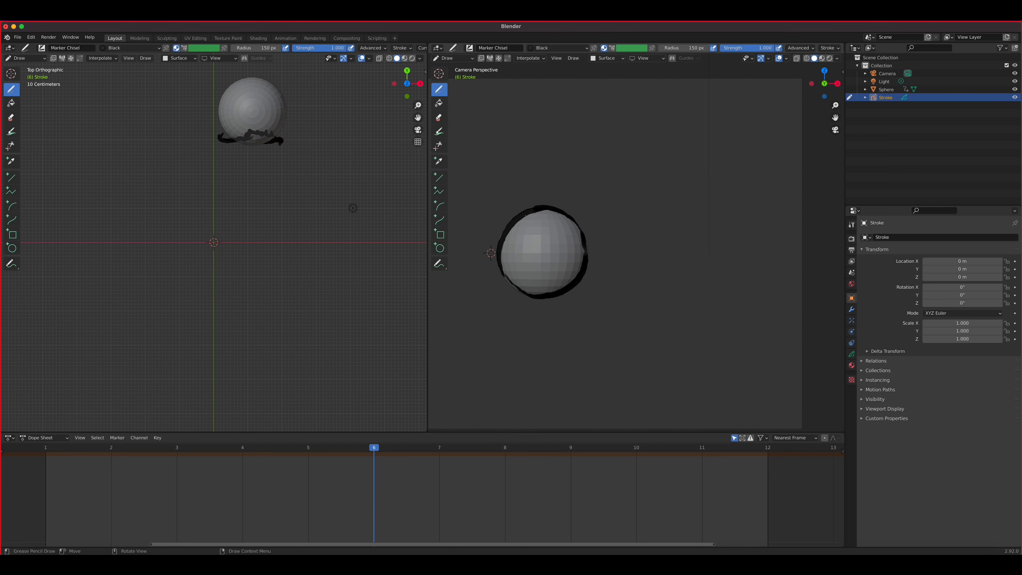
Trace the sphere's outline frame by frame in the camera view on frames 7 through 10
key("Right")
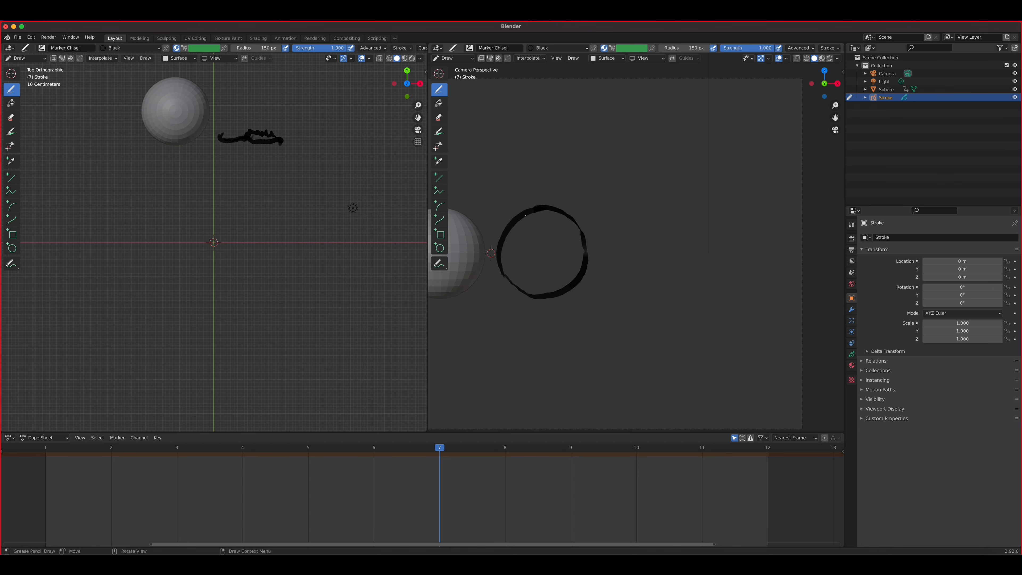
middle_click_drag(525, 216, 659, 295, "shift")
mouse_move(586, 210)
left_mouse_down()
mouse_move(569, 205)
mouse_move(541, 233)
mouse_move(552, 286)
mouse_move(583, 298)
mouse_move(625, 261)
left_mouse_up()
mouse_move(626, 260)
left_mouse_down()
mouse_move(619, 227)
mouse_move(574, 209)
mouse_move(539, 250)
mouse_move(560, 293)
left_mouse_up()
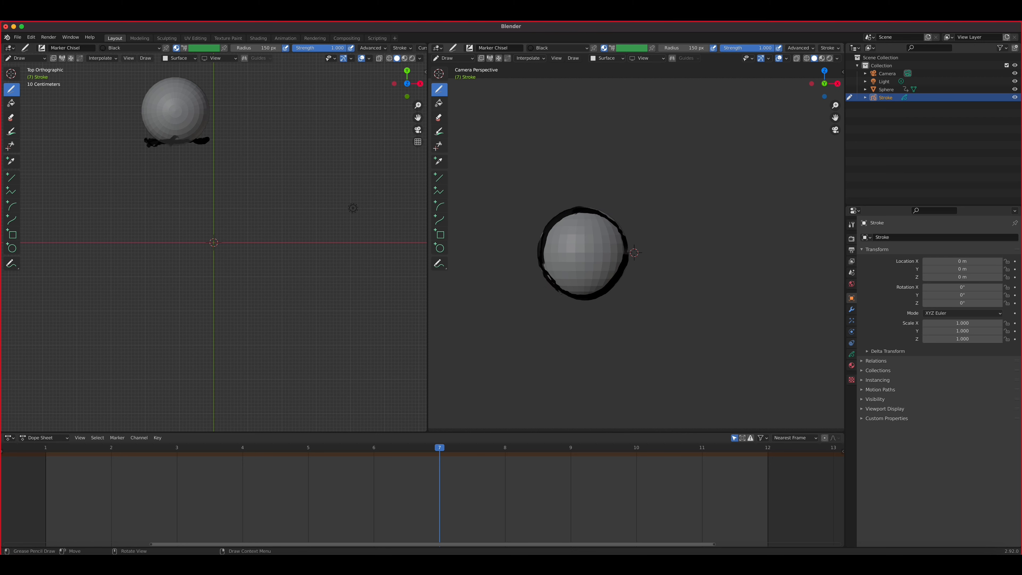
key("Right")
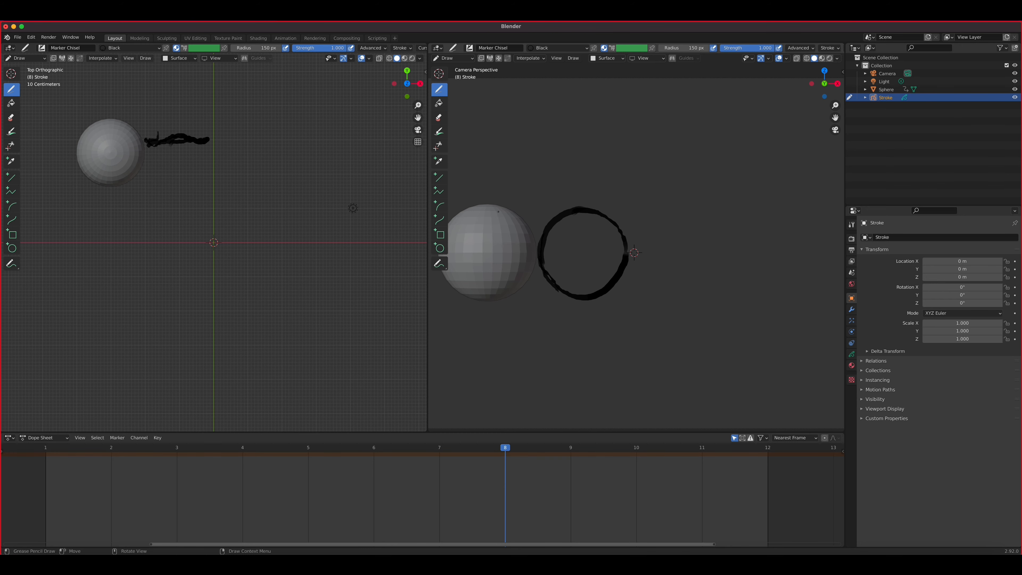
middle_click_drag(610, 274, 768, 262, "shift")
mouse_move(648, 194)
left_mouse_down()
mouse_move(623, 197)
mouse_move(604, 219)
mouse_move(600, 258)
mouse_move(650, 289)
mouse_move(691, 261)
mouse_move(692, 227)
mouse_move(675, 199)
mouse_move(639, 189)
mouse_move(555, 189)
mouse_move(533, 208)
mouse_move(519, 260)
mouse_move(541, 285)
mouse_move(578, 292)
mouse_move(617, 268)
mouse_move(626, 220)
mouse_move(604, 188)
mouse_move(525, 183)
mouse_move(493, 210)
mouse_move(505, 272)
mouse_move(541, 300)
mouse_move(599, 292)
mouse_move(618, 249)
mouse_move(610, 201)
mouse_move(563, 178)
mouse_move(612, 211)
left_mouse_up()
left_click(572, 448)
left_click(635, 446)
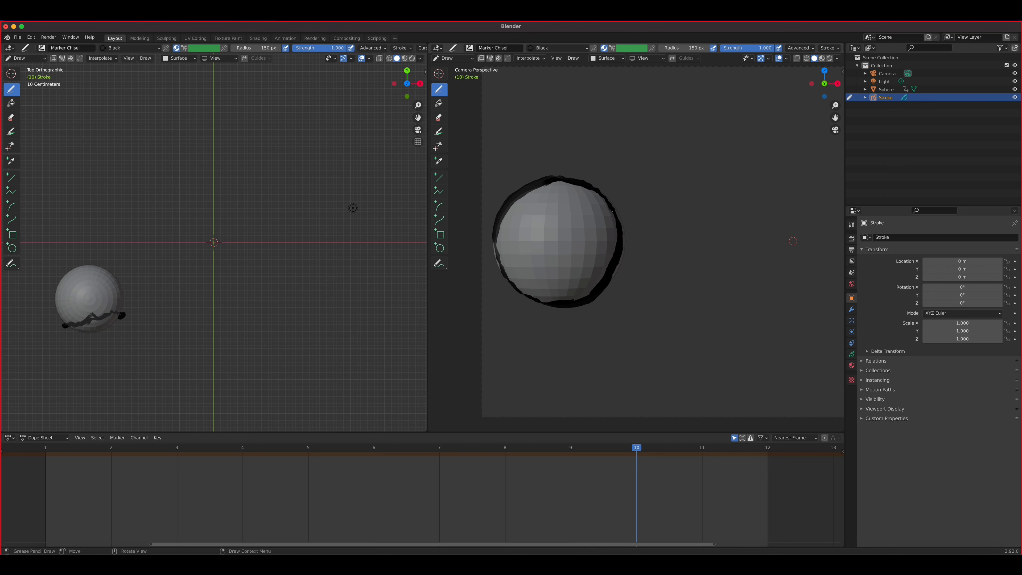
Trace the sphere's outline in black in the camera view on frames 11 and 12
key("Right")
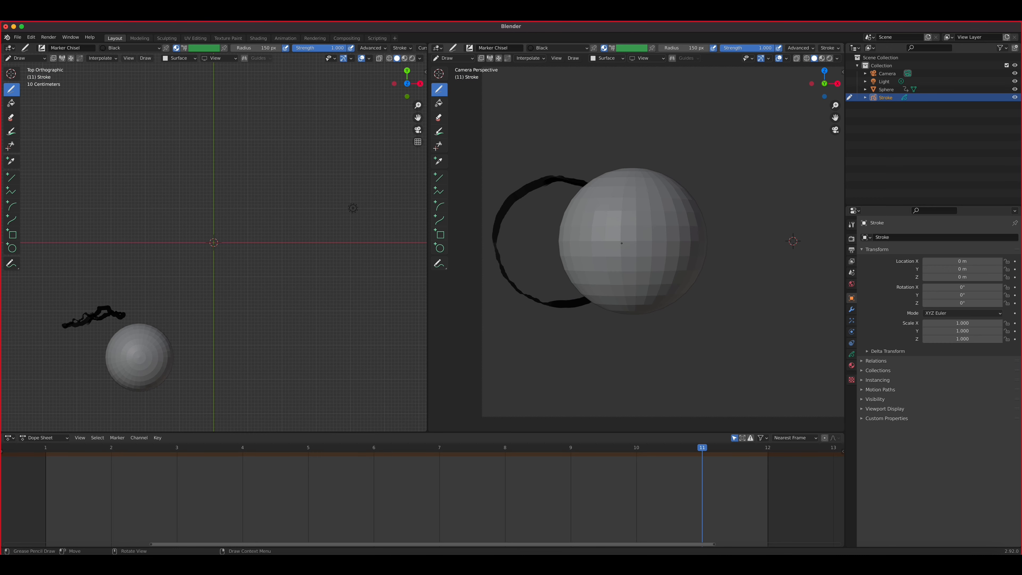
mouse_move(635, 171)
left_mouse_down()
mouse_move(591, 181)
mouse_move(557, 221)
mouse_move(566, 274)
mouse_move(617, 309)
mouse_move(665, 309)
mouse_move(705, 246)
mouse_move(699, 211)
mouse_move(659, 168)
mouse_move(614, 173)
left_mouse_up()
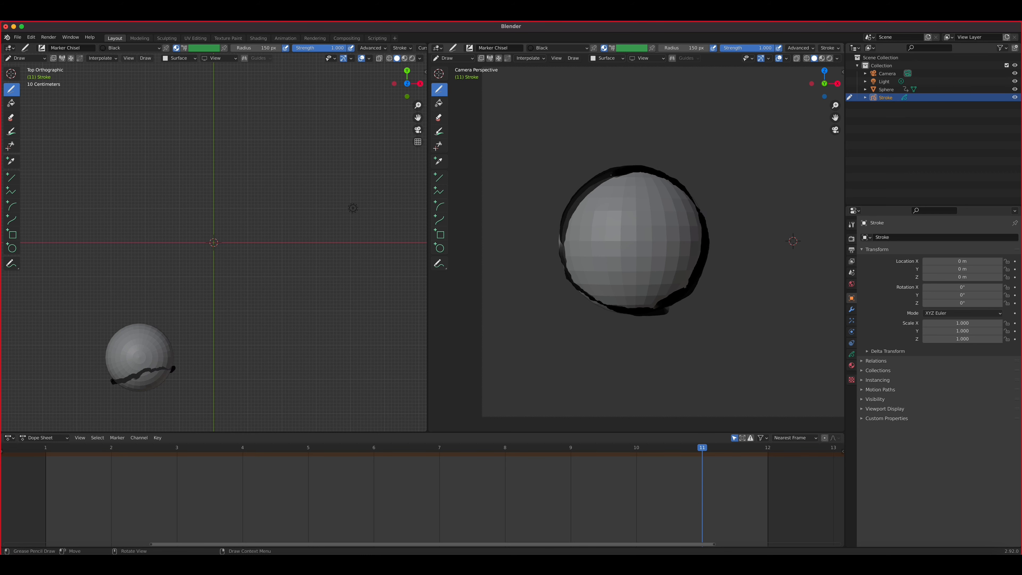
key("Right")
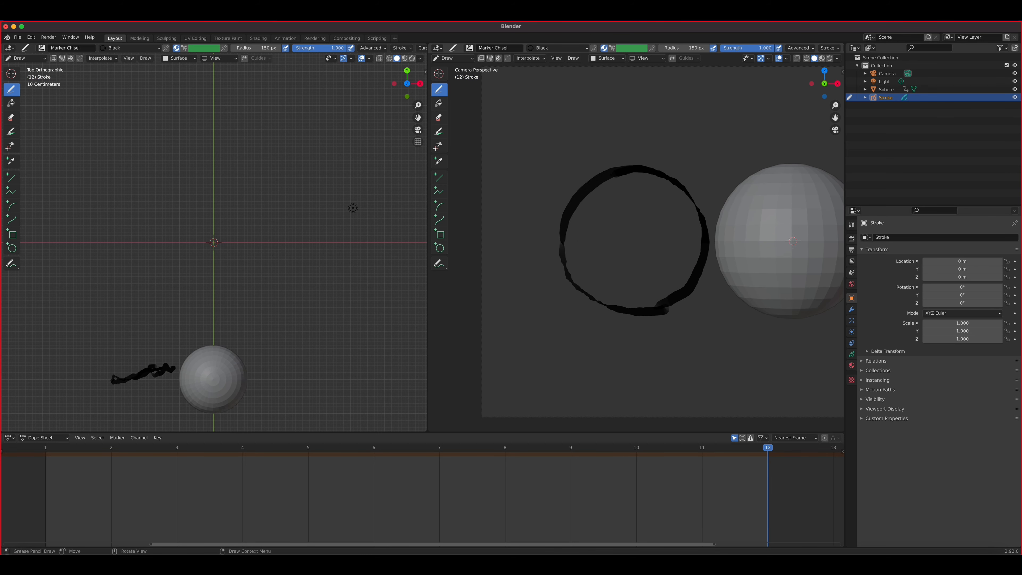
key("shift")
key("KP_0")
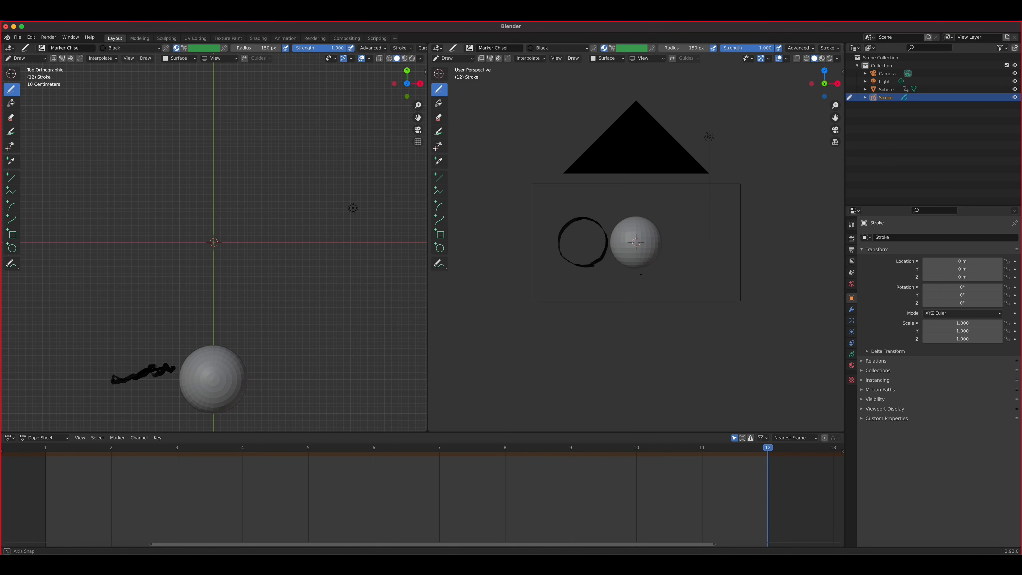
key("KP_0")
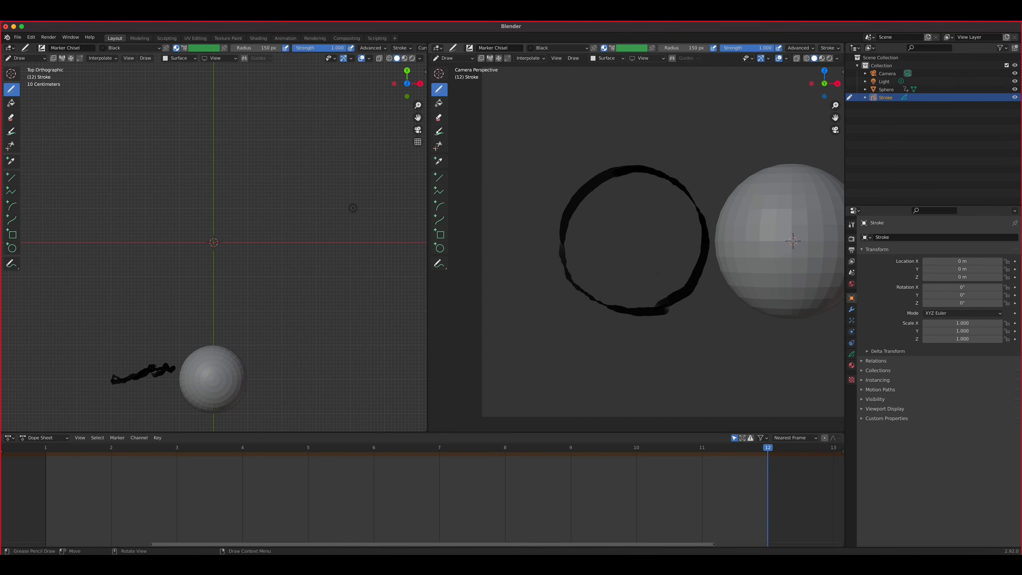
middle_click_drag(649, 274, 523, 268, "shift")
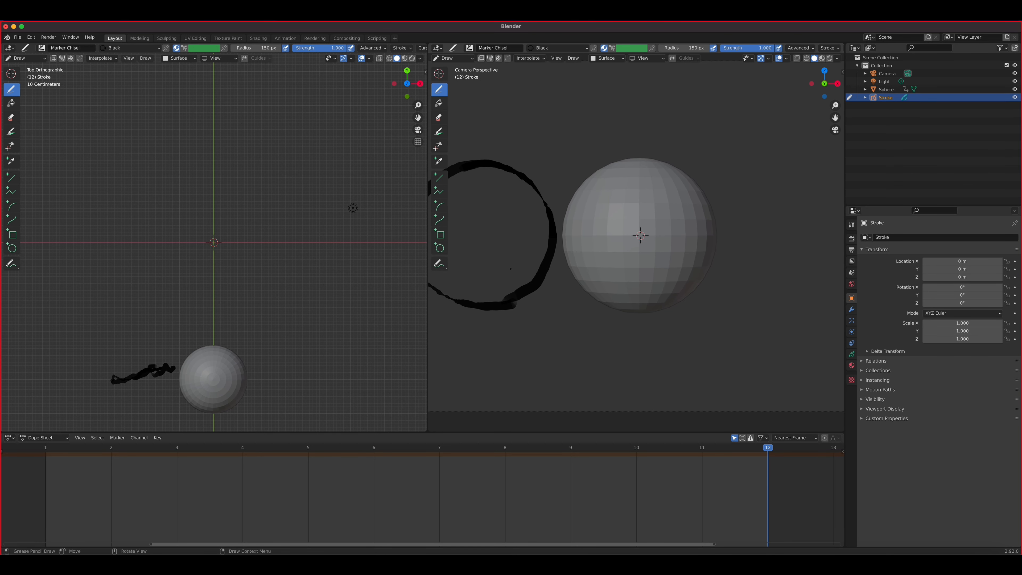
mouse_move(640, 158)
left_mouse_down()
mouse_move(574, 196)
mouse_move(562, 239)
mouse_move(586, 285)
mouse_move(615, 304)
mouse_move(656, 306)
mouse_move(692, 286)
mouse_move(710, 256)
mouse_move(711, 216)
mouse_move(670, 162)
mouse_move(613, 156)
left_mouse_up()
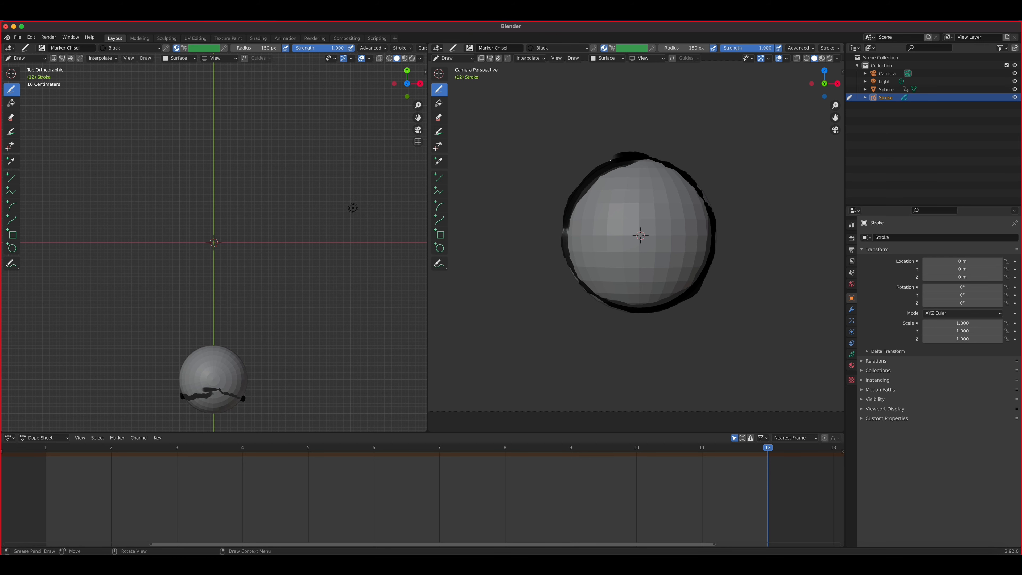
Hide the Sphere and play the looping animation of the traced outlines with the whole camera frame in view
left_click(1015, 90)
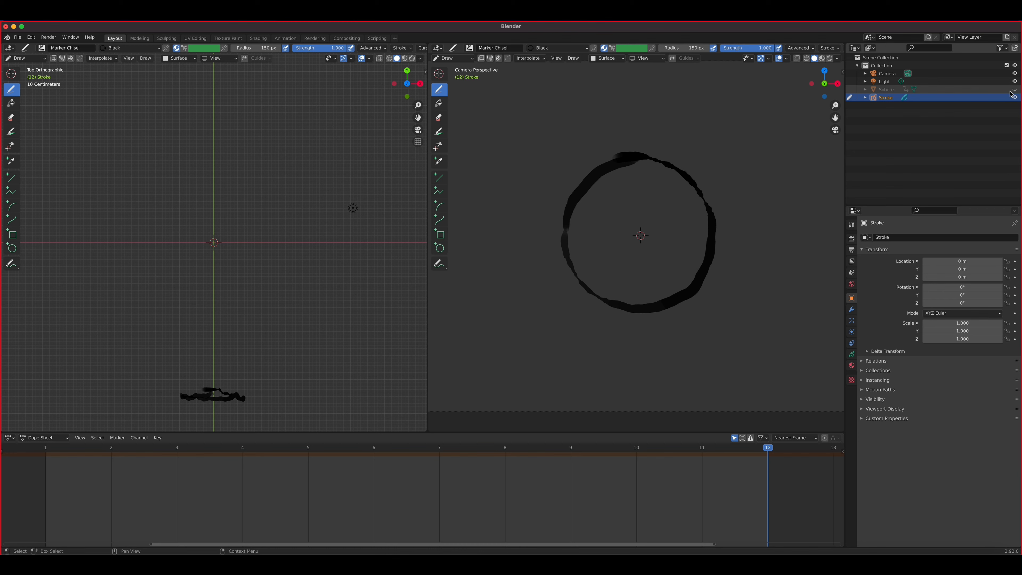
scroll(659, 253, "up", 1)
scroll(659, 252, "down", 6)
scroll(658, 253, "up", 1)
key("space")
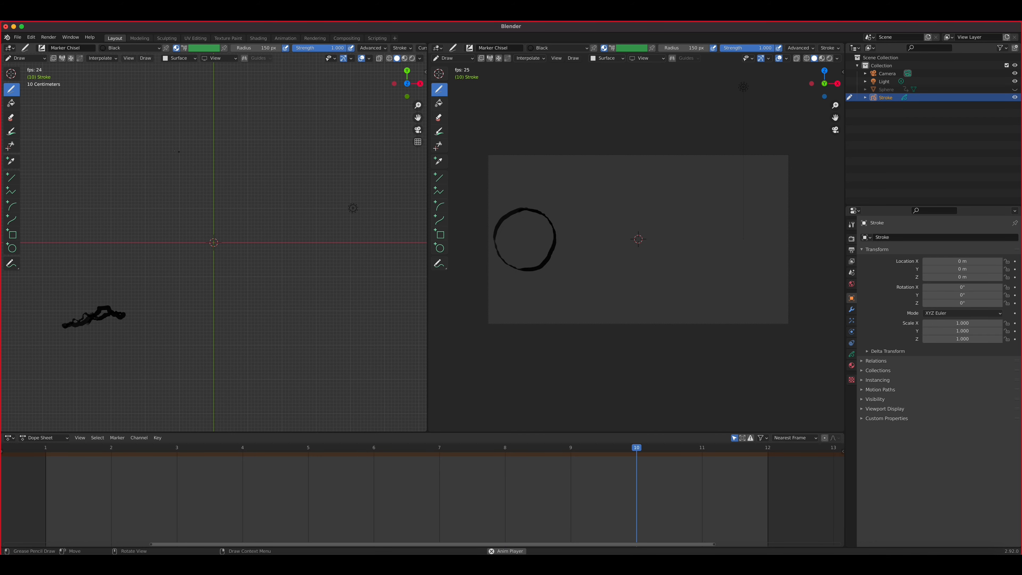
key("space")
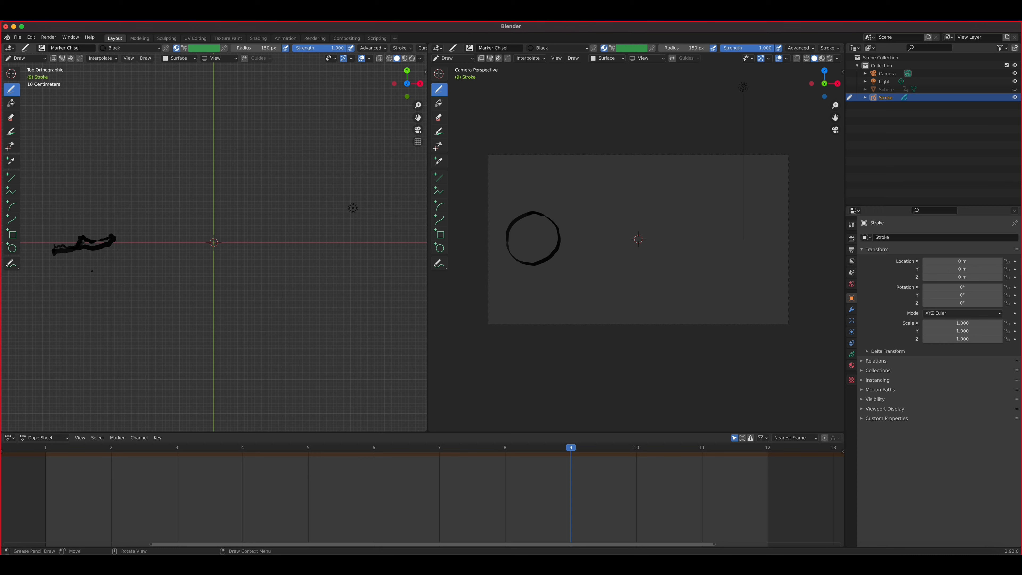
key("space")
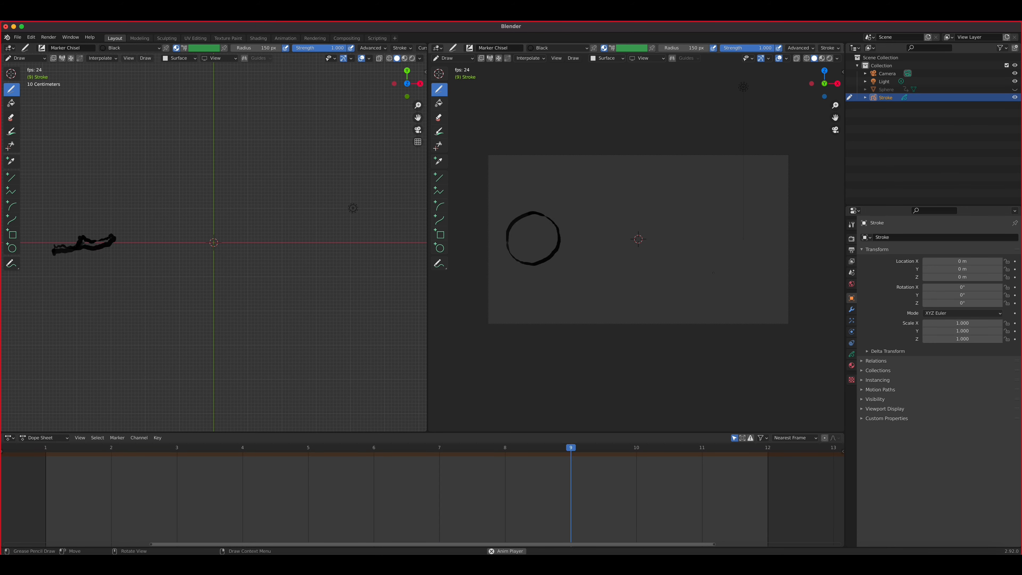
key("space")
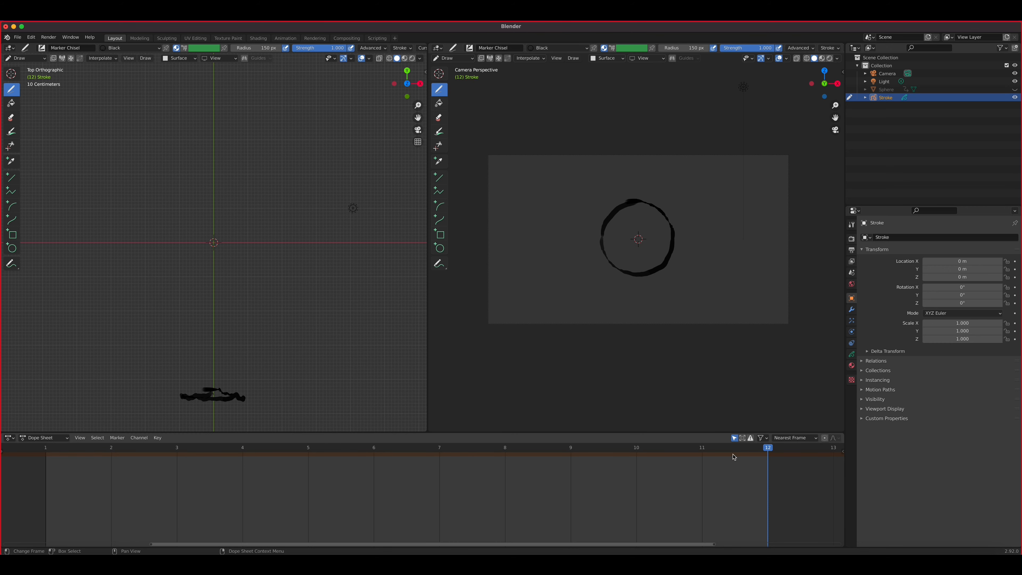
Scrub the timeline back to frame 3 and unhide the Sphere in both views
mouse_move(736, 450)
left_mouse_down()
mouse_move(98, 464)
mouse_move(217, 468)
mouse_move(153, 457)
left_mouse_up()
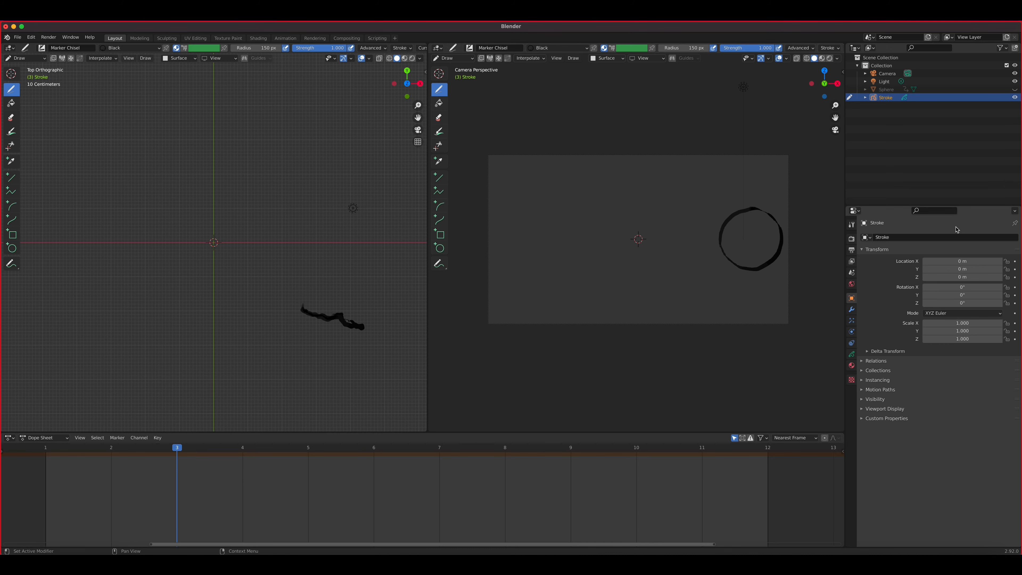
left_click(1014, 89)
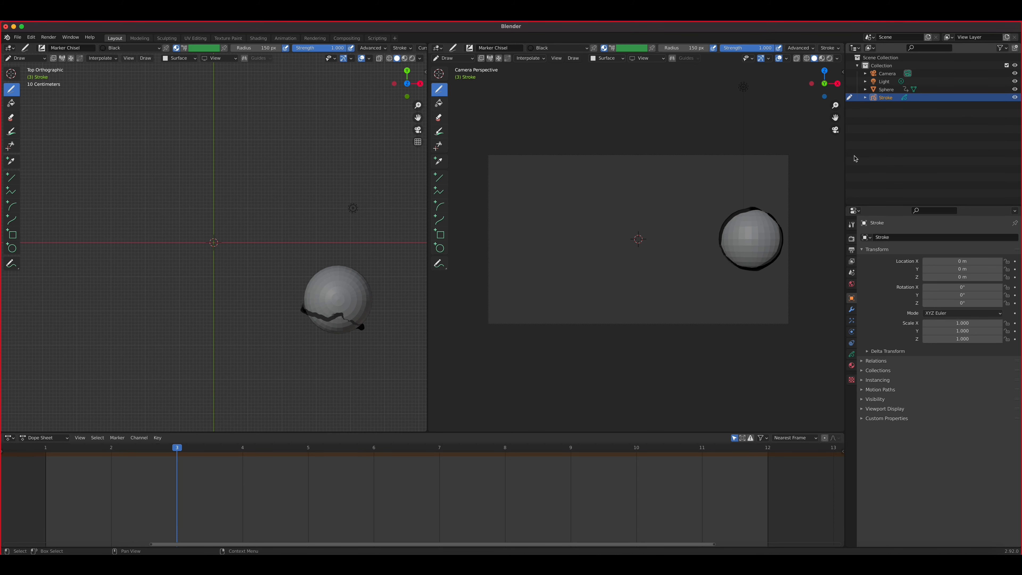
scroll(258, 284, "down", 4)
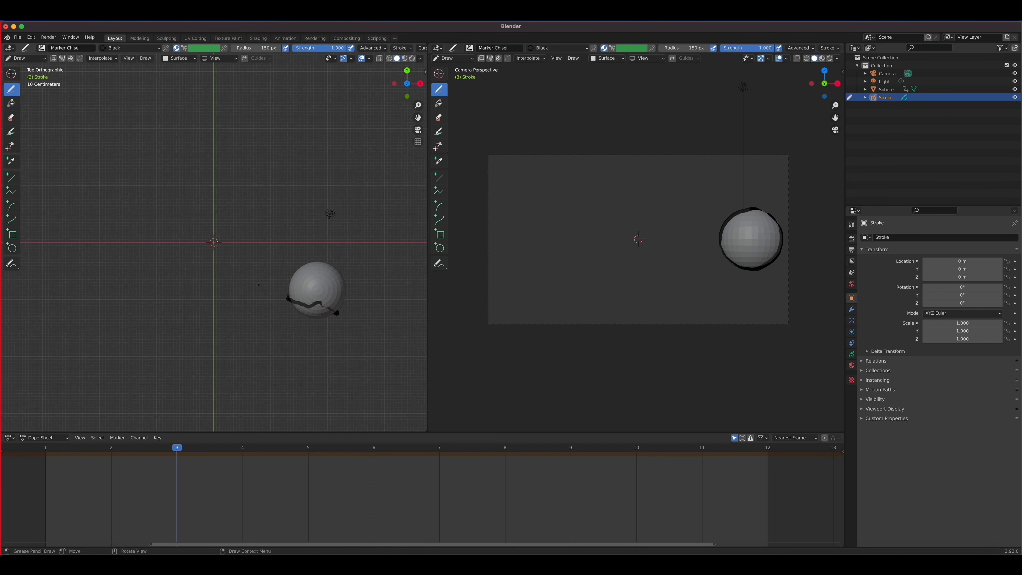